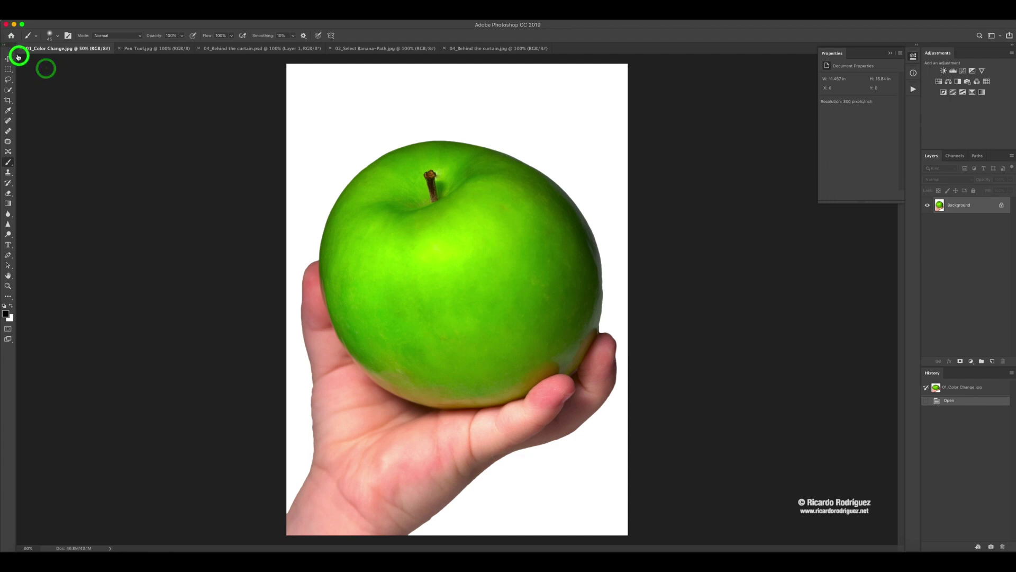
# Float the tool palette beside the image as a single column.
pyautogui.click(7, 45)
pyautogui.moveTo(10, 44); pyautogui.dragTo(242, 159)
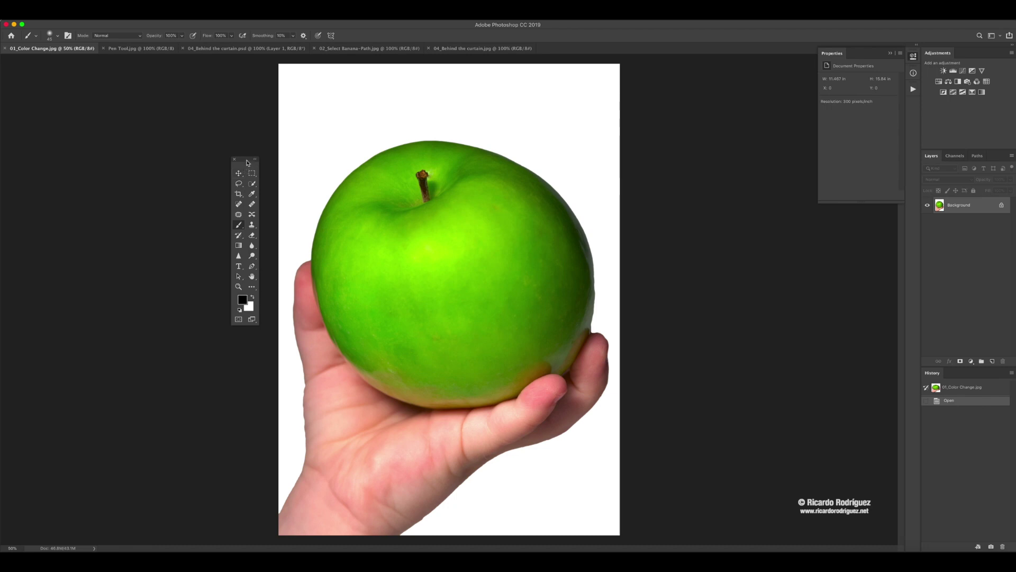
pyautogui.moveTo(246, 159); pyautogui.dragTo(240, 118)
pyautogui.click(249, 118)
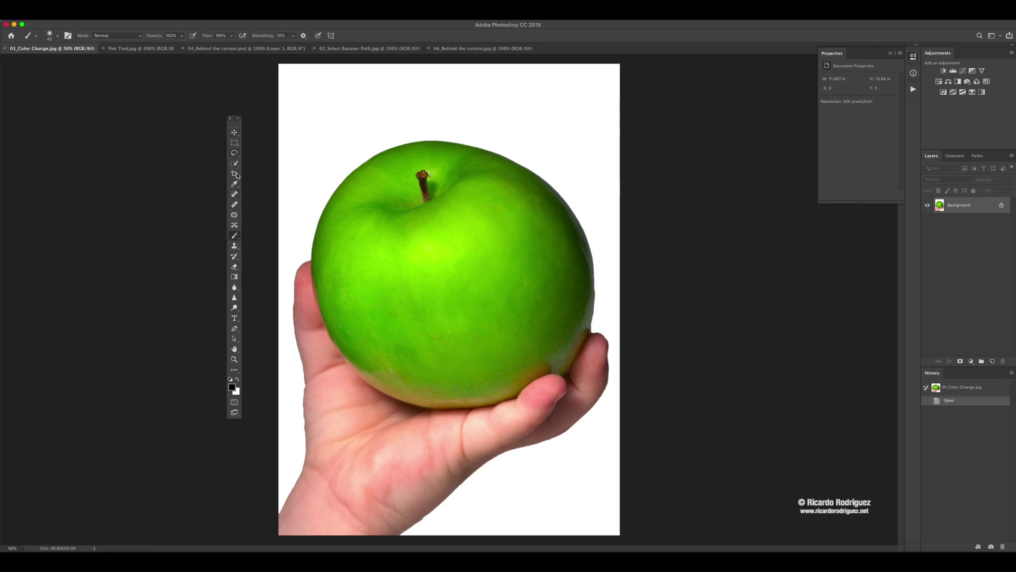
# Activate the Elliptical Marquee tool.
pyautogui.click(234, 134)
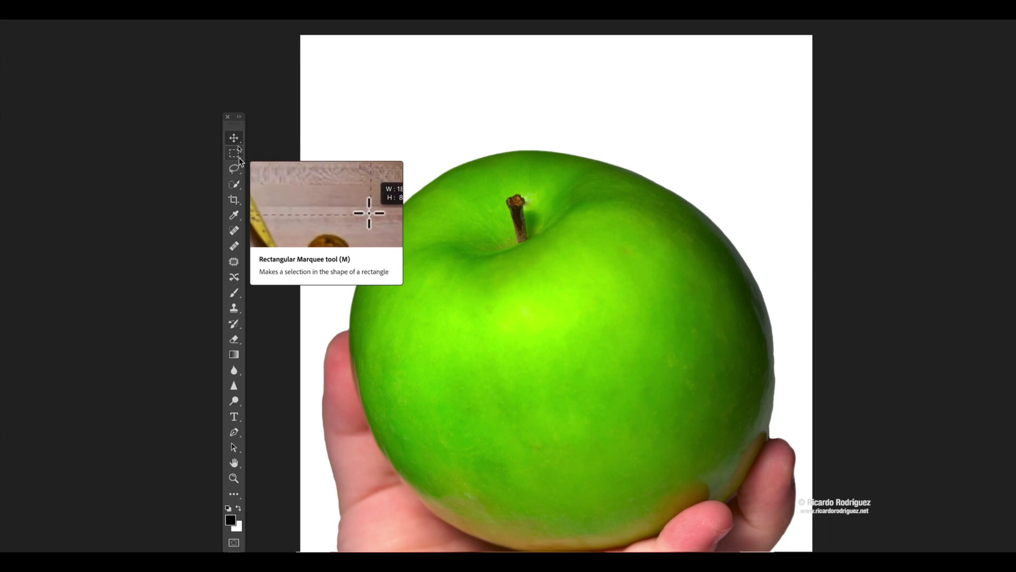
pyautogui.click(238, 148)
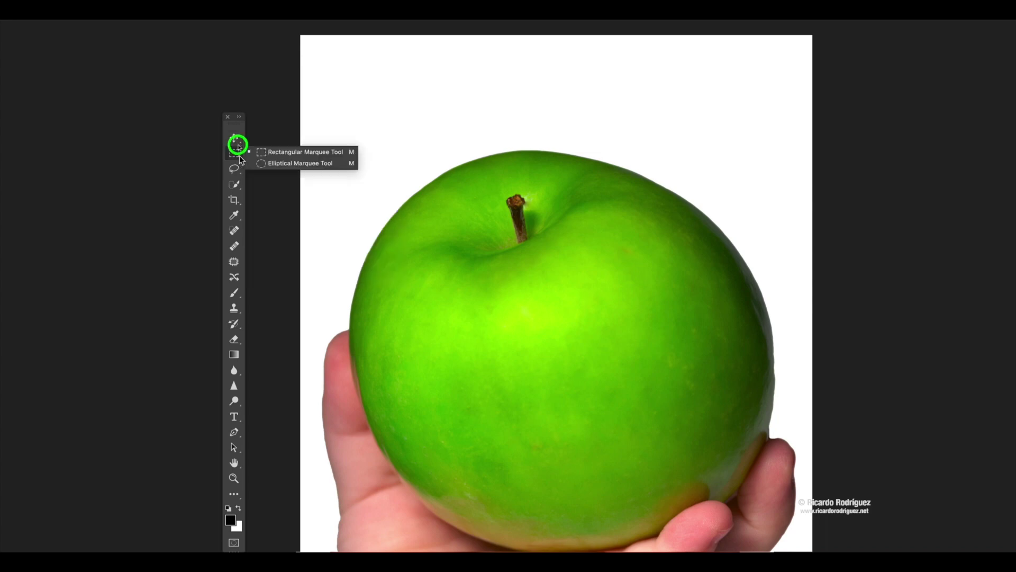
pyautogui.moveTo(237, 147); pyautogui.dragTo(271, 164)
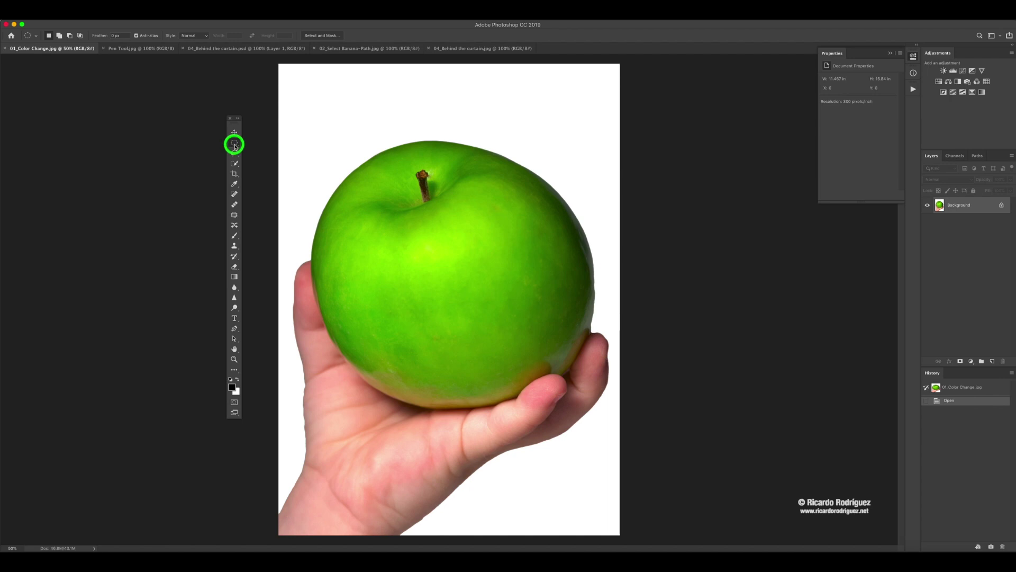
# Duplicate the Background layer and rename the duplicate "Copy".
pyautogui.click(979, 206)
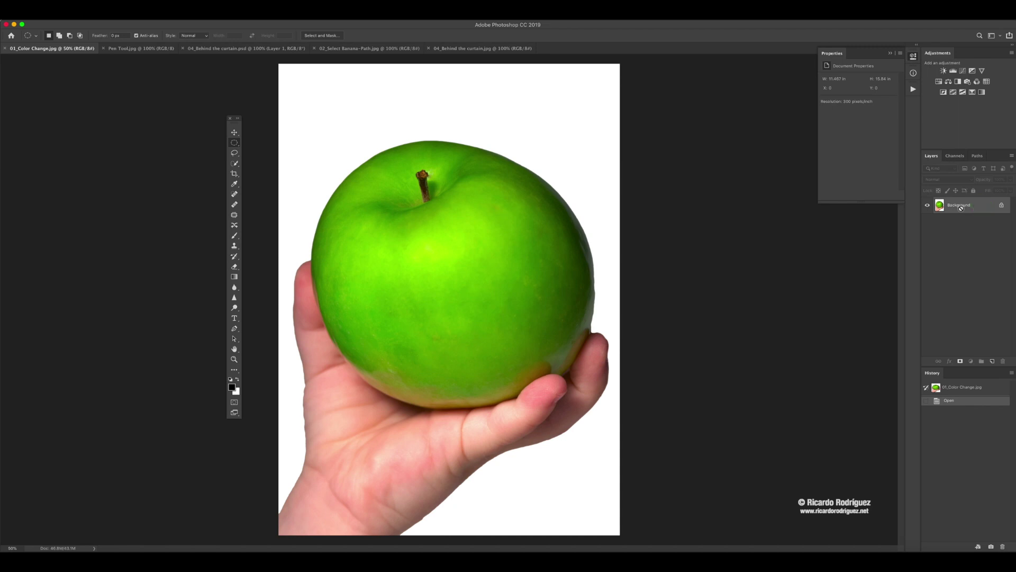
pyautogui.press('super+j')
pyautogui.click(953, 205)
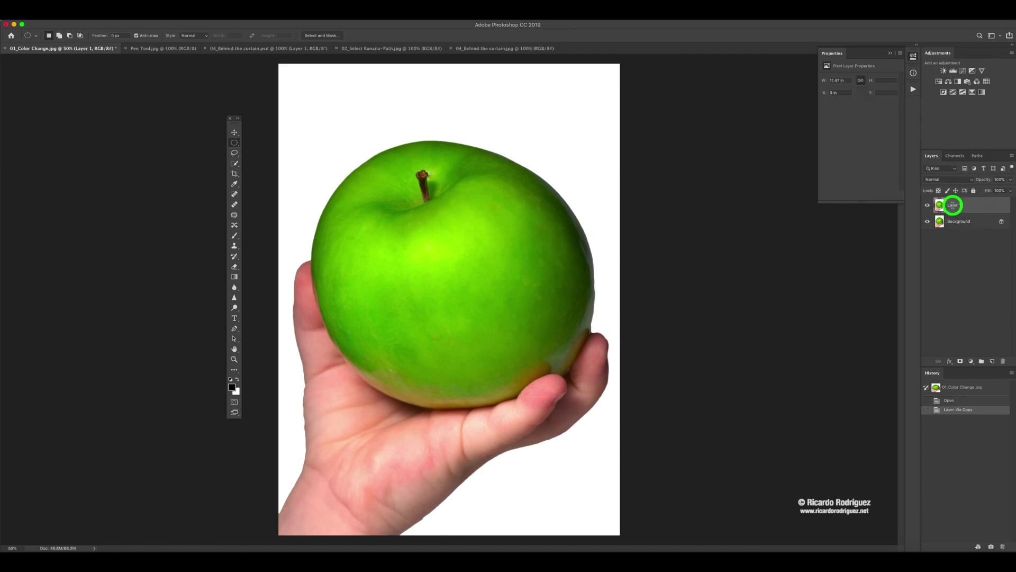
pyautogui.write('Copy')
pyautogui.click(978, 206)
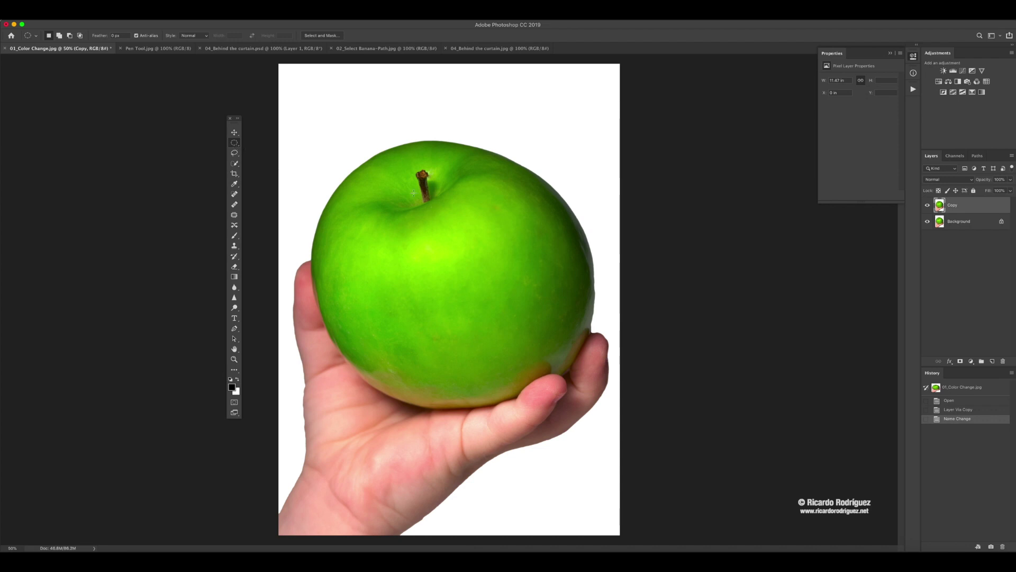
# Draw a wide trial elliptical selection across the apple's upper half, and deselect it.
pyautogui.moveTo(366, 159); pyautogui.dragTo(574, 250)
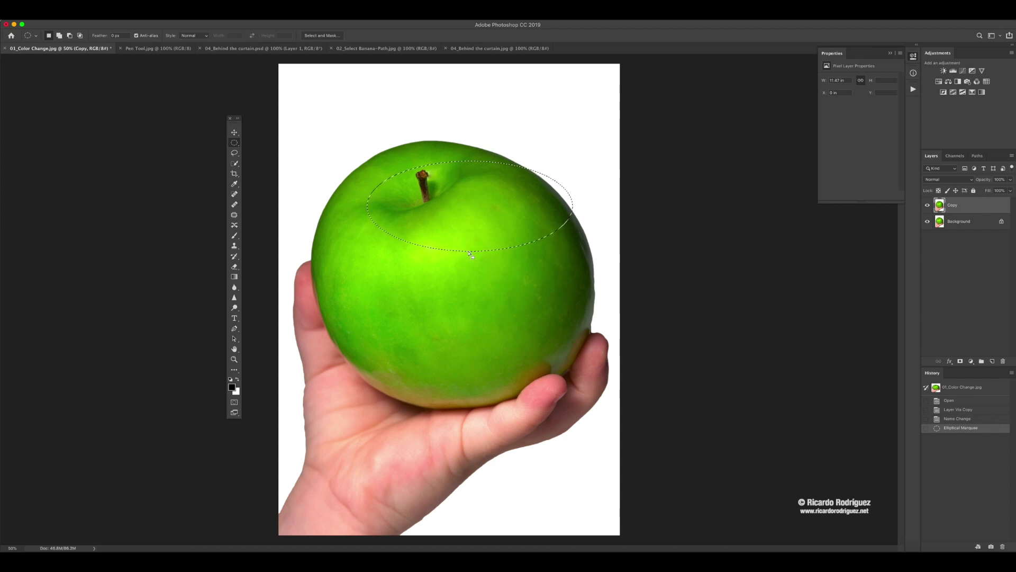
pyautogui.click(412, 282)
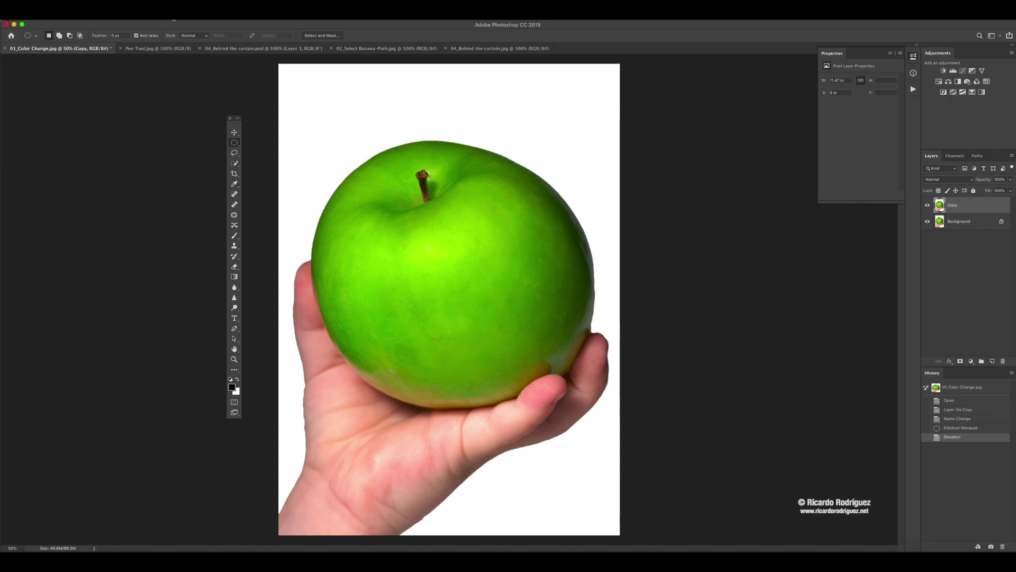
pyautogui.click(175, 16)
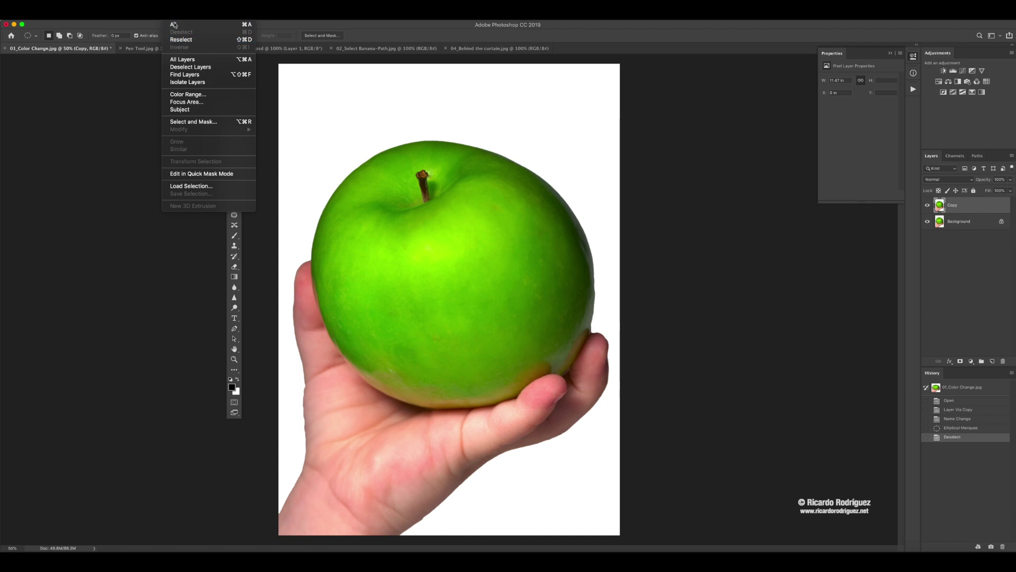
pyautogui.click(371, 95)
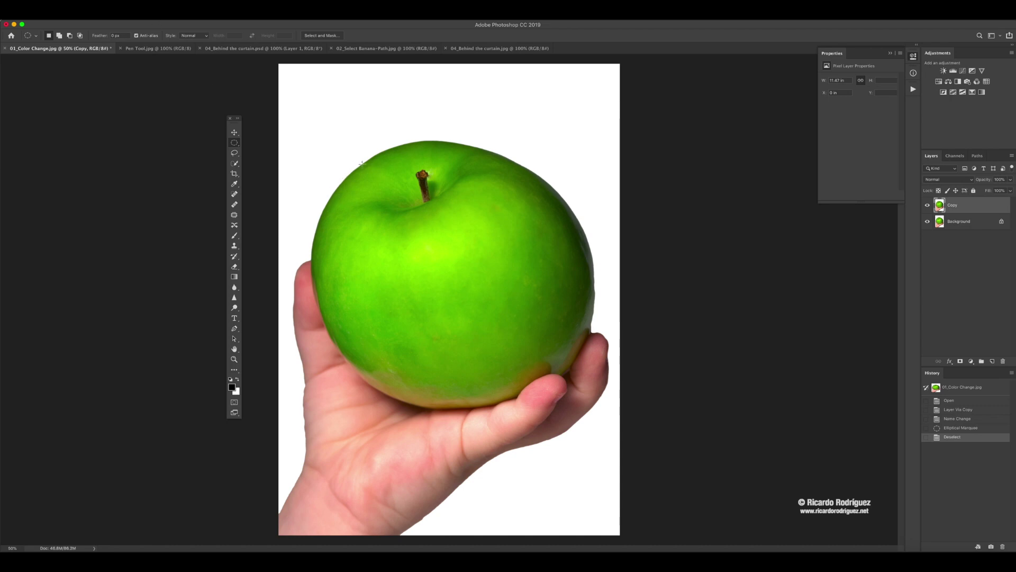
# Try fitting an elliptical selection to the whole apple by resizing and repositioning it while drawing, and deselect it.
pyautogui.moveTo(361, 163); pyautogui.dragTo(561, 399)
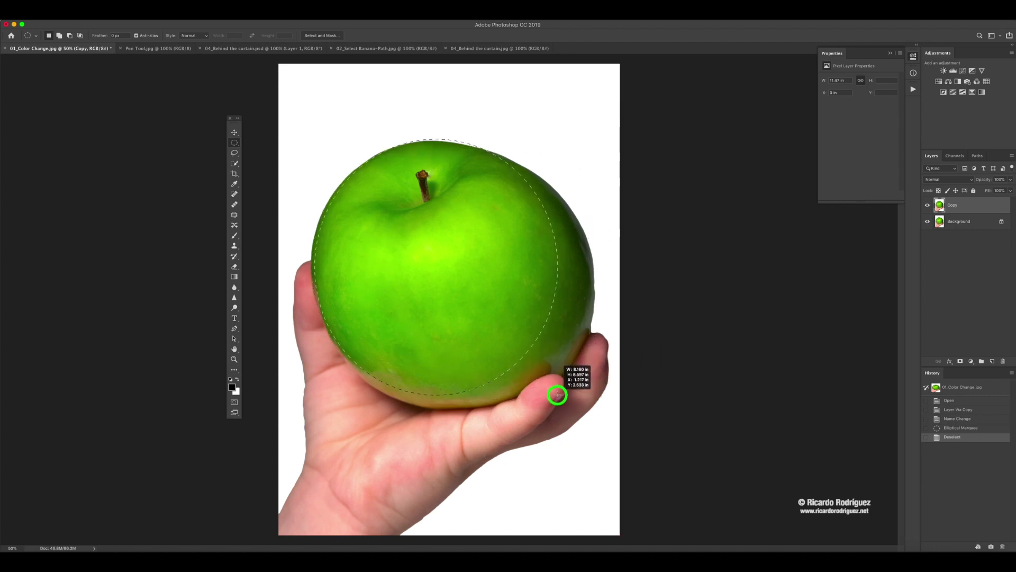
pyautogui.moveTo(557, 395); pyautogui.dragTo(570, 424)
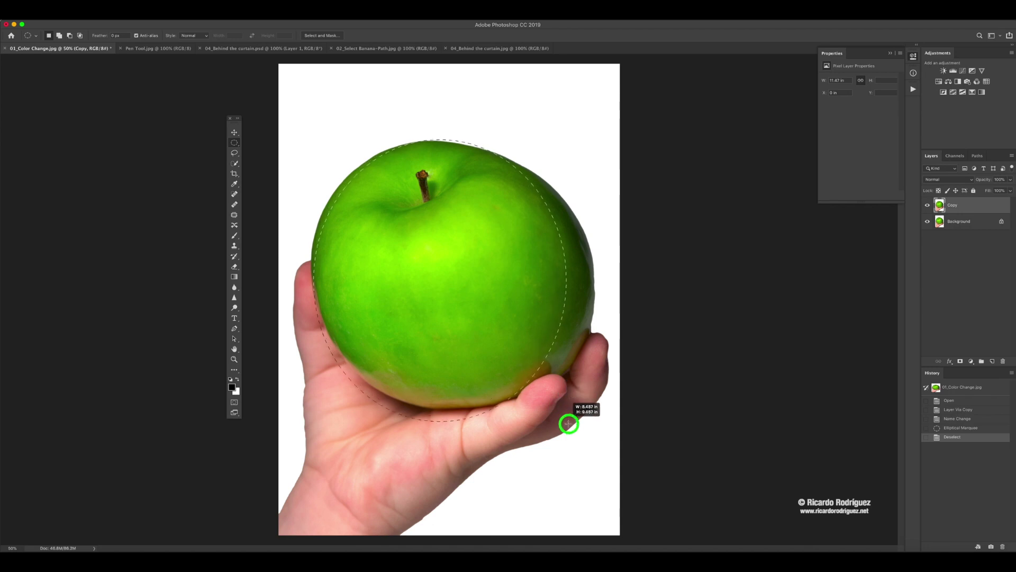
pyautogui.moveTo(628, 387); pyautogui.dragTo(583, 392)
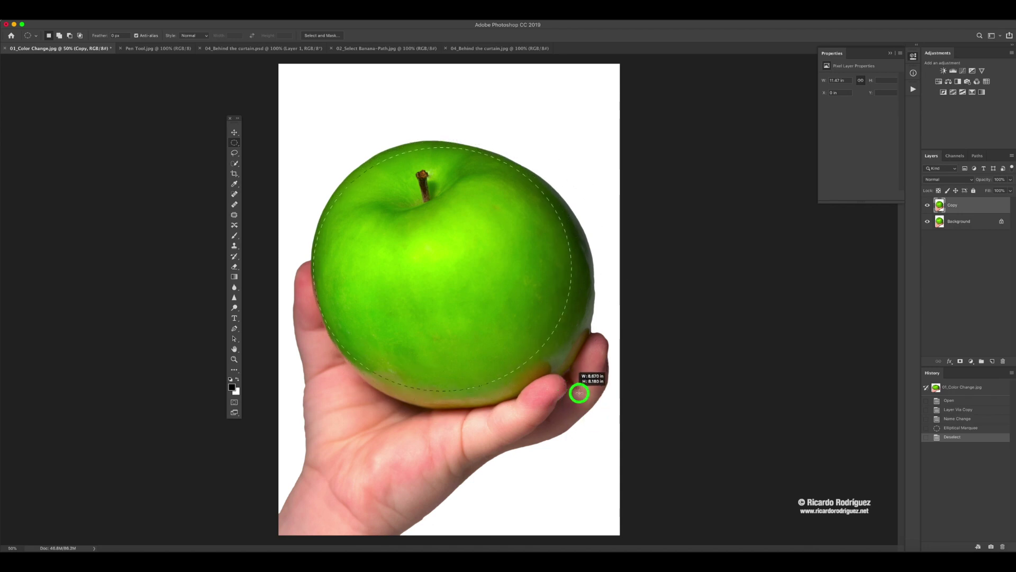
pyautogui.moveTo(579, 393); pyautogui.dragTo(590, 394)
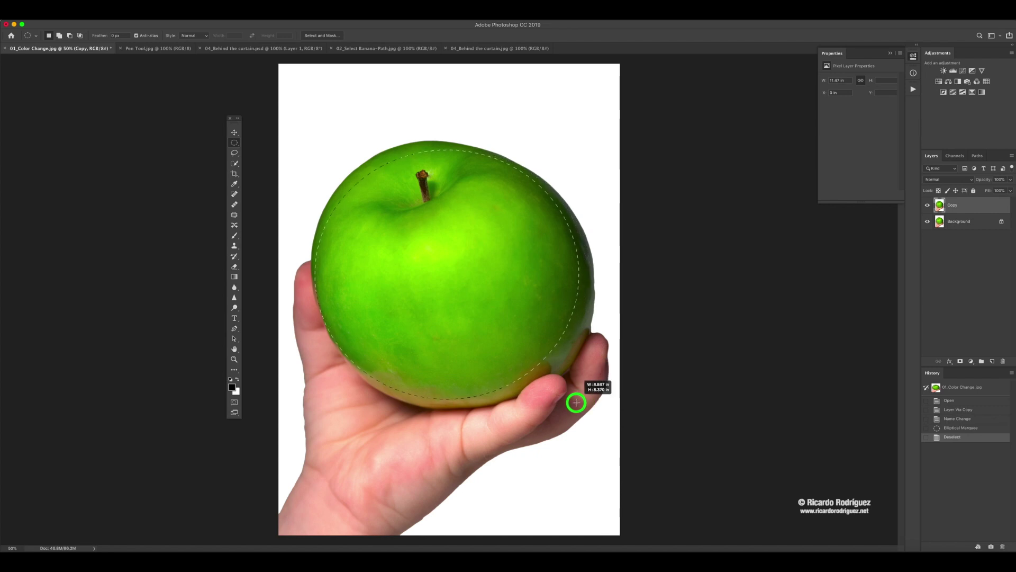
pyautogui.moveTo(587, 414); pyautogui.dragTo(597, 387)
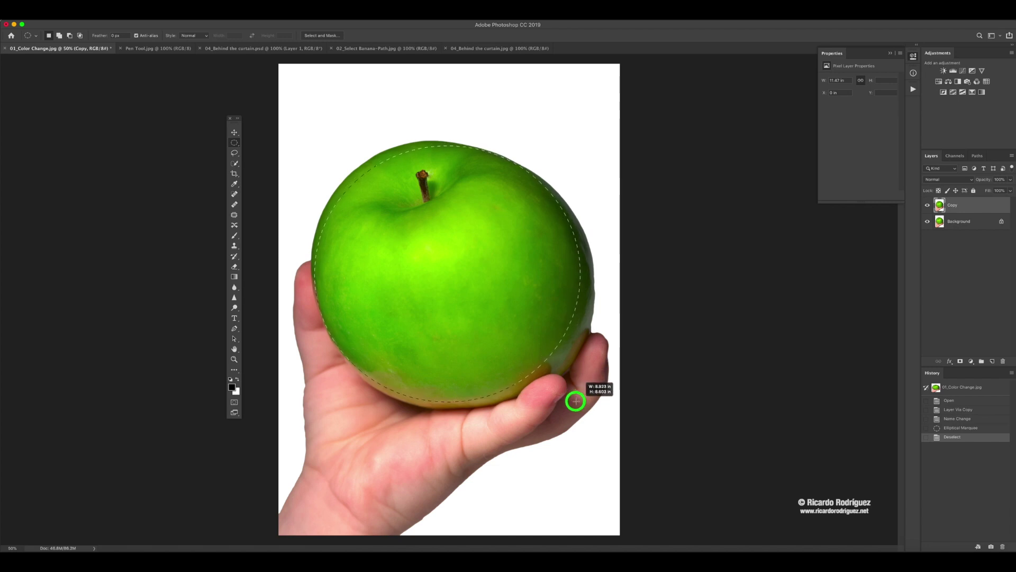
pyautogui.moveTo(576, 399); pyautogui.dragTo(577, 401)
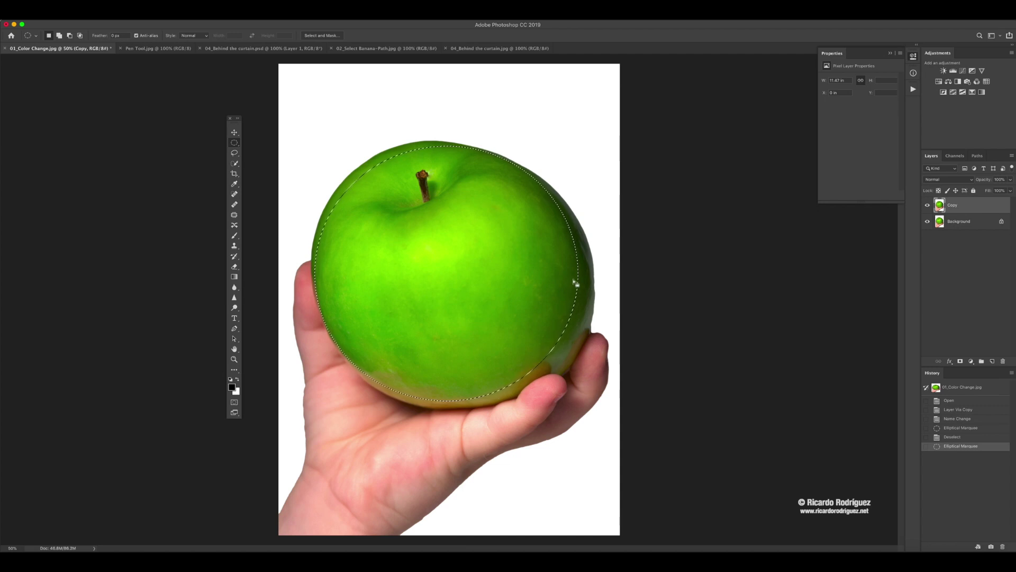
pyautogui.click(452, 155)
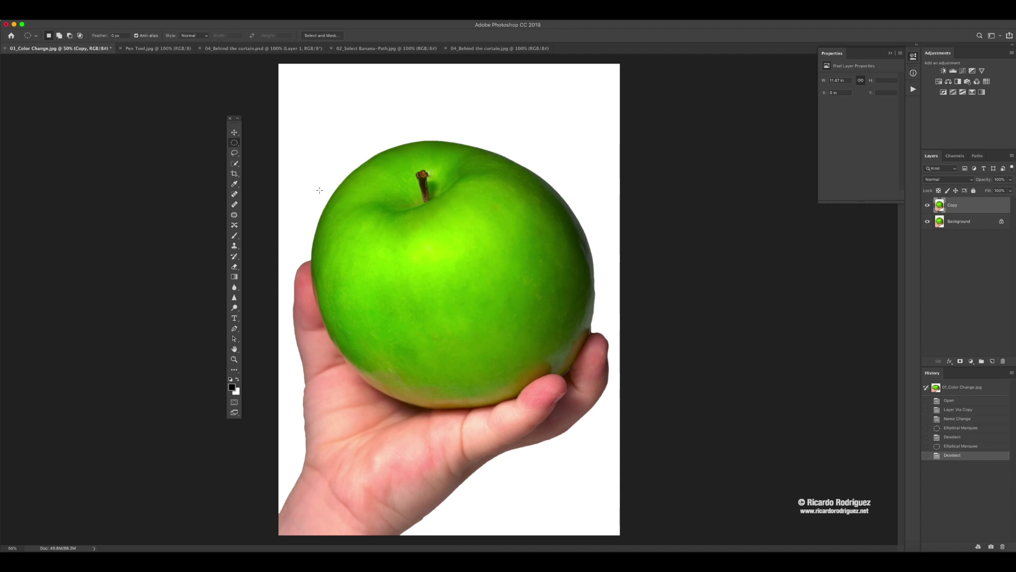
# Draw an elliptical selection about 8.8 in wide around the apple on the Copy layer and copy it to a new layer.
pyautogui.moveTo(319, 146); pyautogui.dragTo(579, 402)
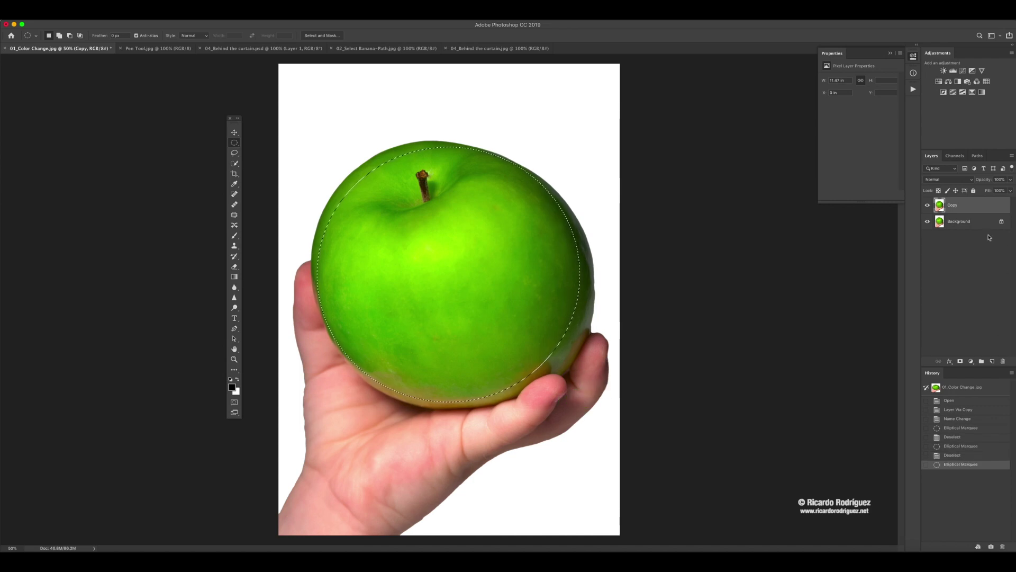
pyautogui.click(971, 208)
pyautogui.press('super+j')
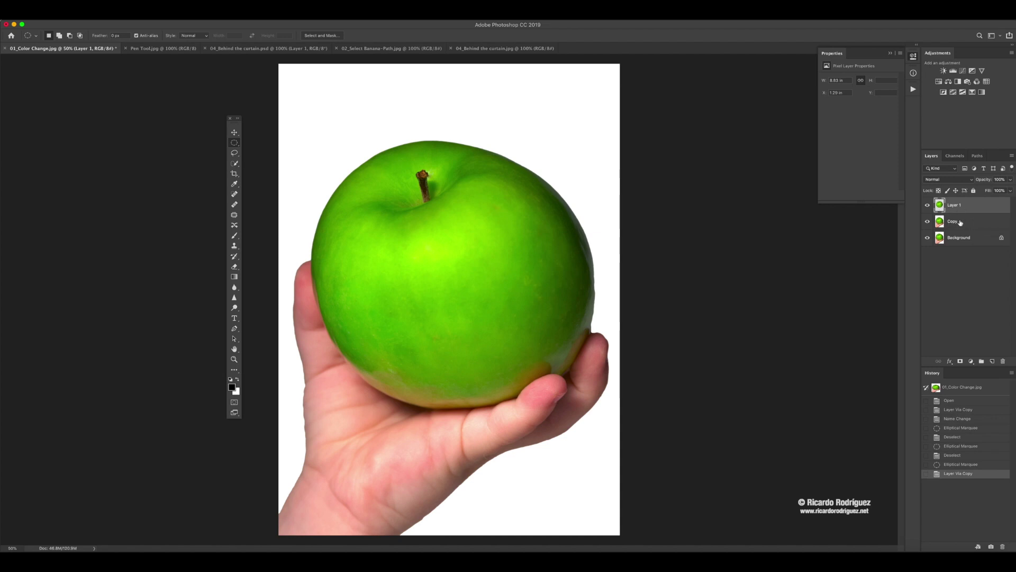
# Toggle the visibility of the three layers to compare them, leaving only the elliptical apple cutout shown.
pyautogui.click(927, 222)
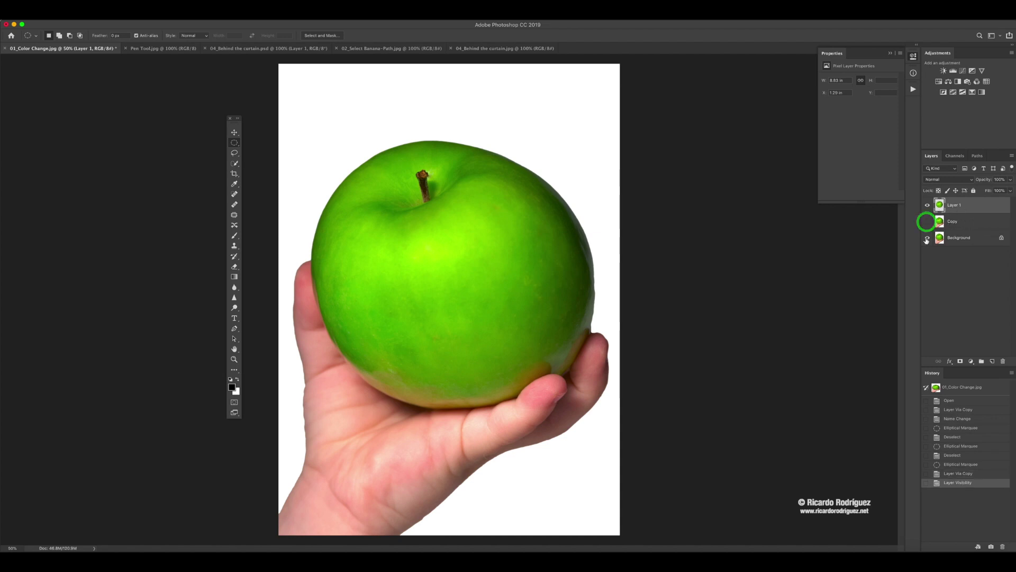
pyautogui.click(927, 238)
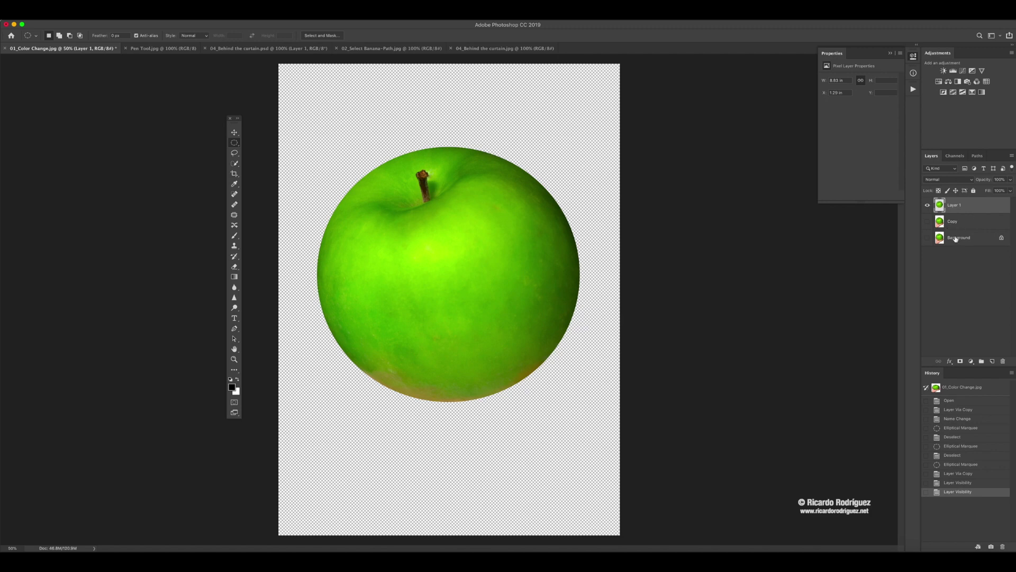
pyautogui.click(928, 221)
pyautogui.click(928, 237)
pyautogui.click(927, 205)
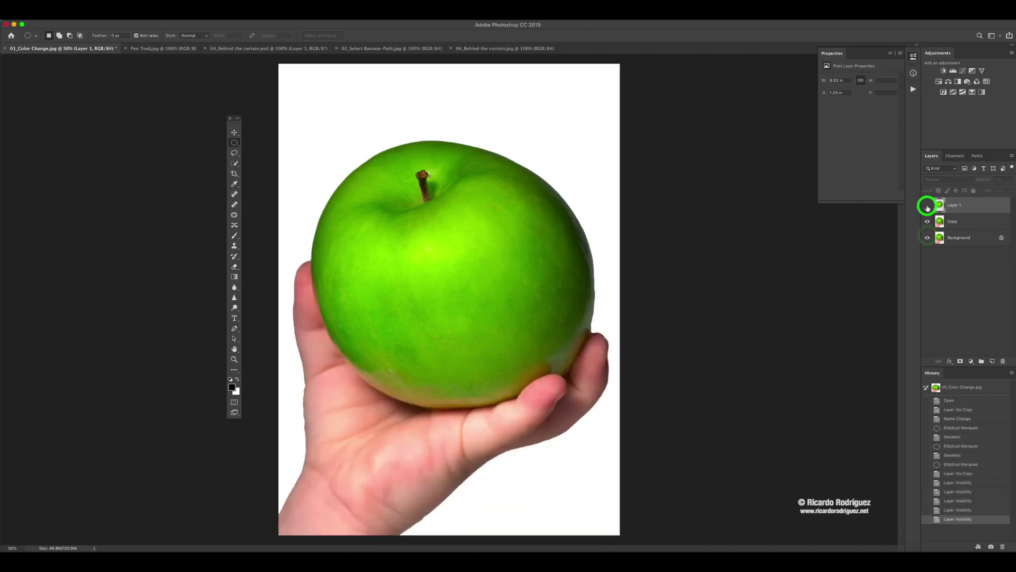
pyautogui.click(928, 205)
pyautogui.click(928, 221)
pyautogui.click(928, 237)
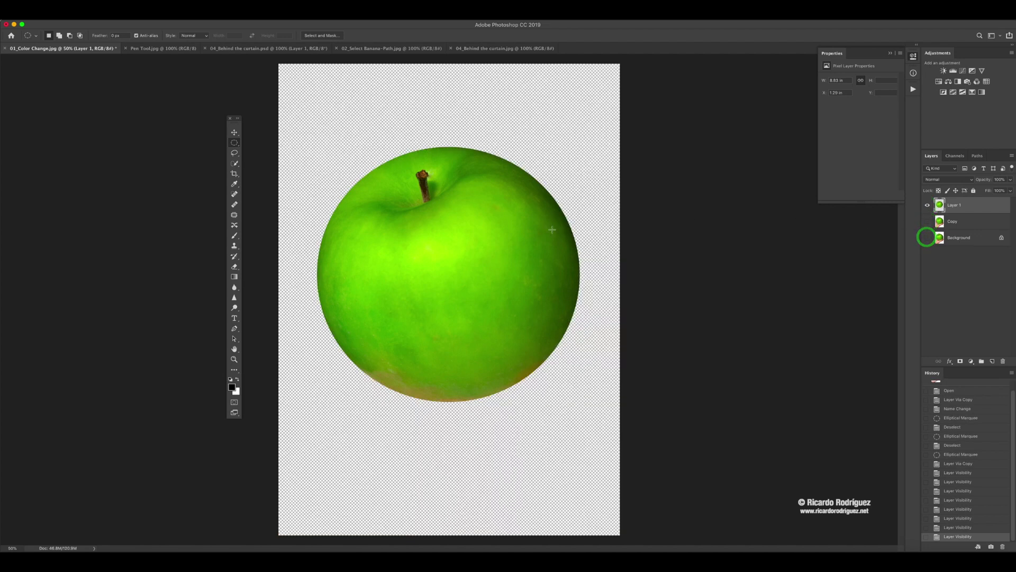
# Move the apple cutout above the original apple, with the Copy and Background layers shown again.
pyautogui.click(234, 132)
pyautogui.moveTo(377, 213); pyautogui.dragTo(428, 126)
pyautogui.click(928, 221)
pyautogui.click(927, 237)
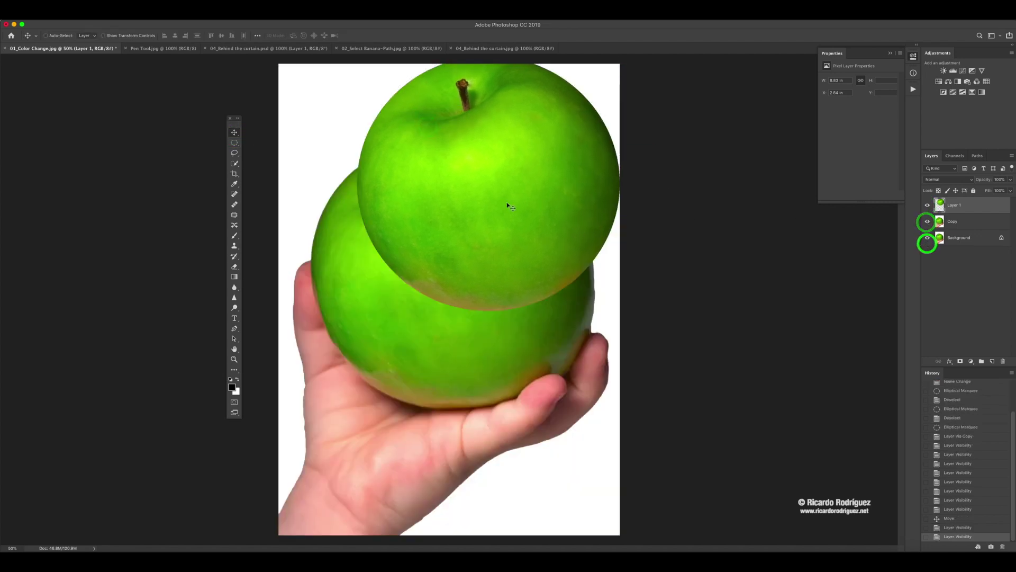
pyautogui.moveTo(512, 184); pyautogui.dragTo(485, 182)
pyautogui.moveTo(491, 223); pyautogui.dragTo(518, 244)
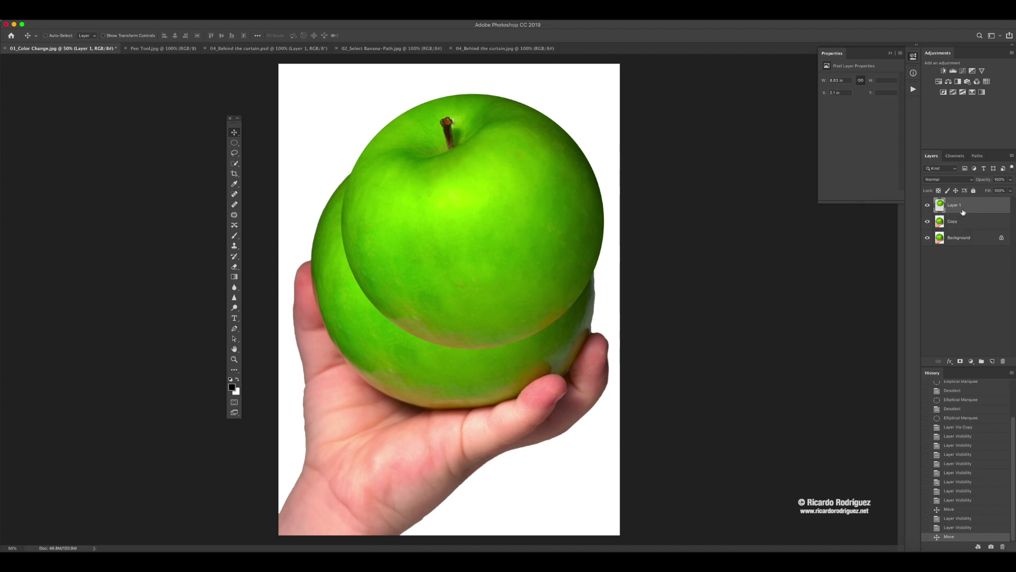
# Revert the document to the last elliptical selection, before the cutout layer was created.
pyautogui.press('super+z')
pyautogui.press('super+z')
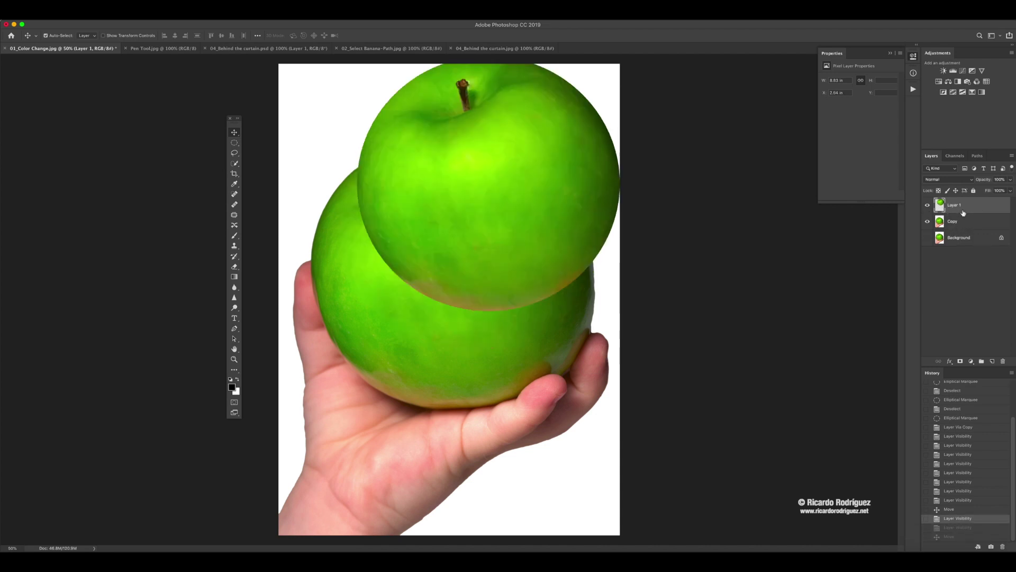
pyautogui.click(955, 418)
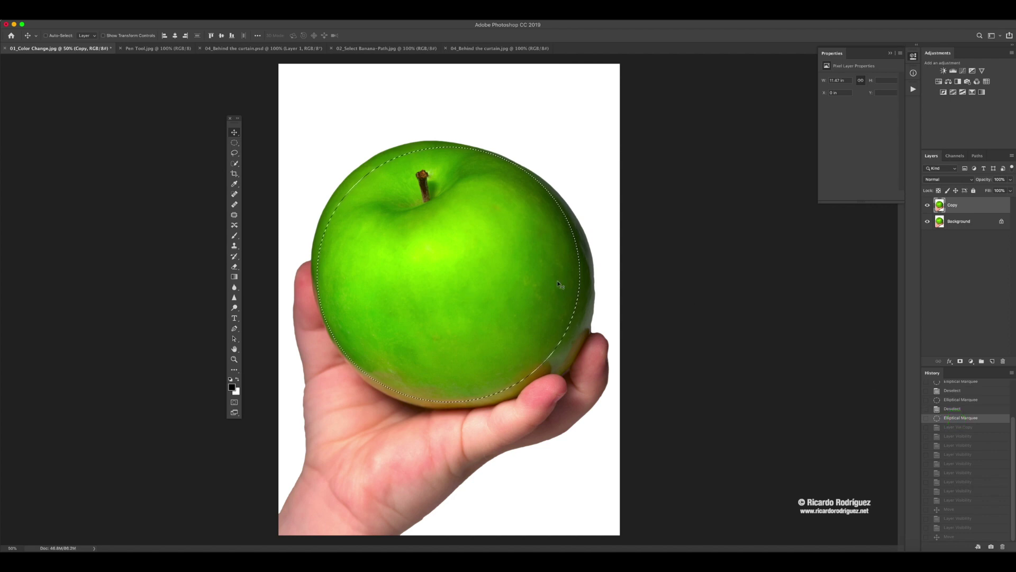
# Try magenta and orange hue shifts on the elliptical selection with a Hue/Saturation adjustment layer, and delete that layer.
pyautogui.click(939, 82)
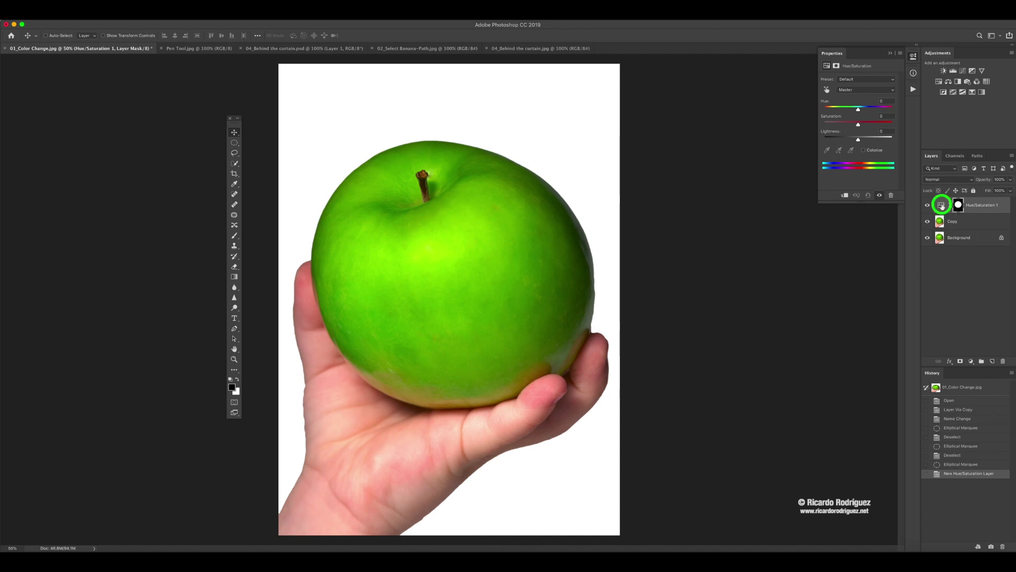
pyautogui.click(942, 206)
pyautogui.moveTo(858, 109); pyautogui.dragTo(832, 109)
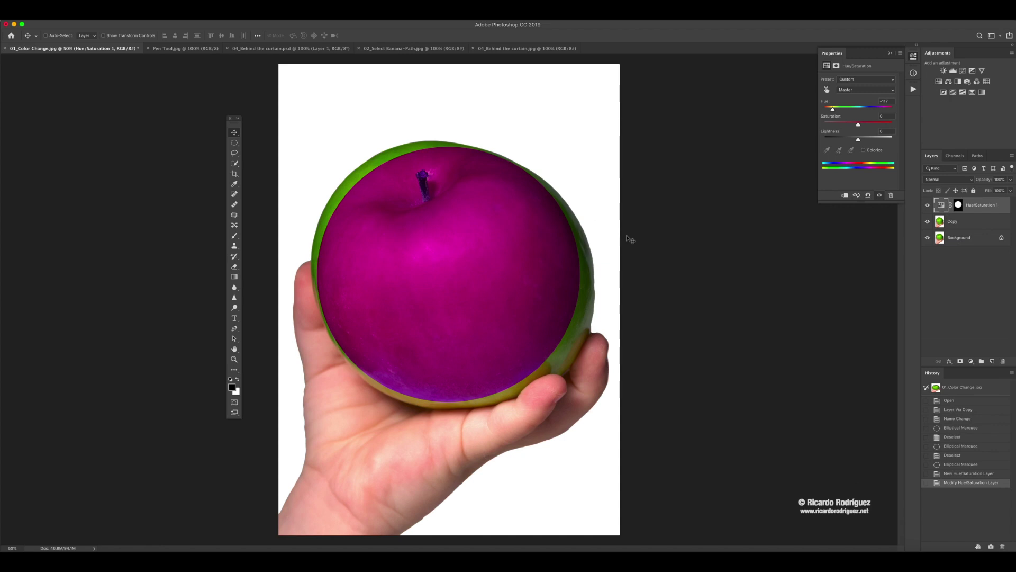
pyautogui.moveTo(833, 110)
pyautogui.mouseDown()
pyautogui.moveTo(863, 109)
pyautogui.moveTo(846, 109)
pyautogui.mouseUp()
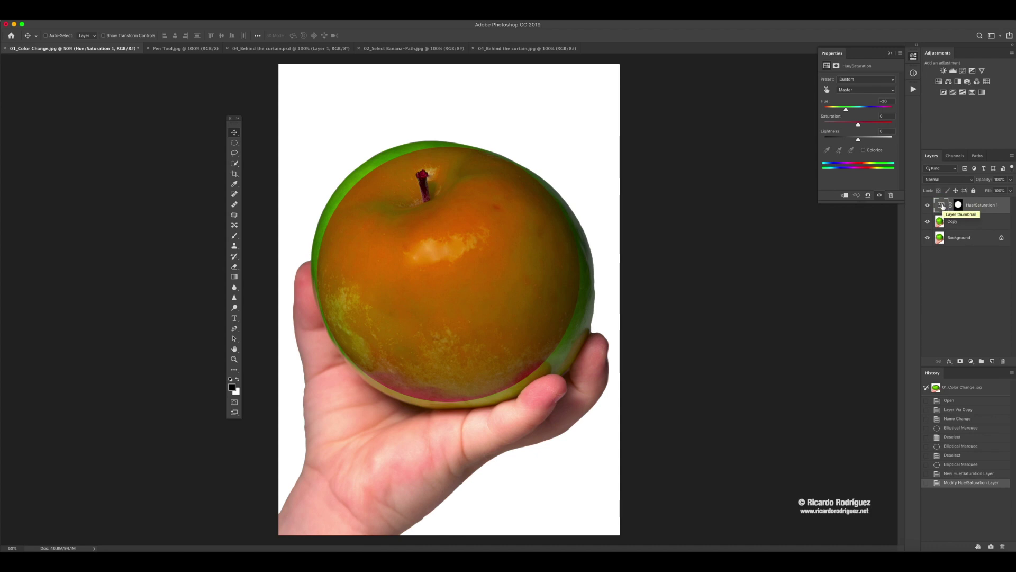
pyautogui.press('Delete')
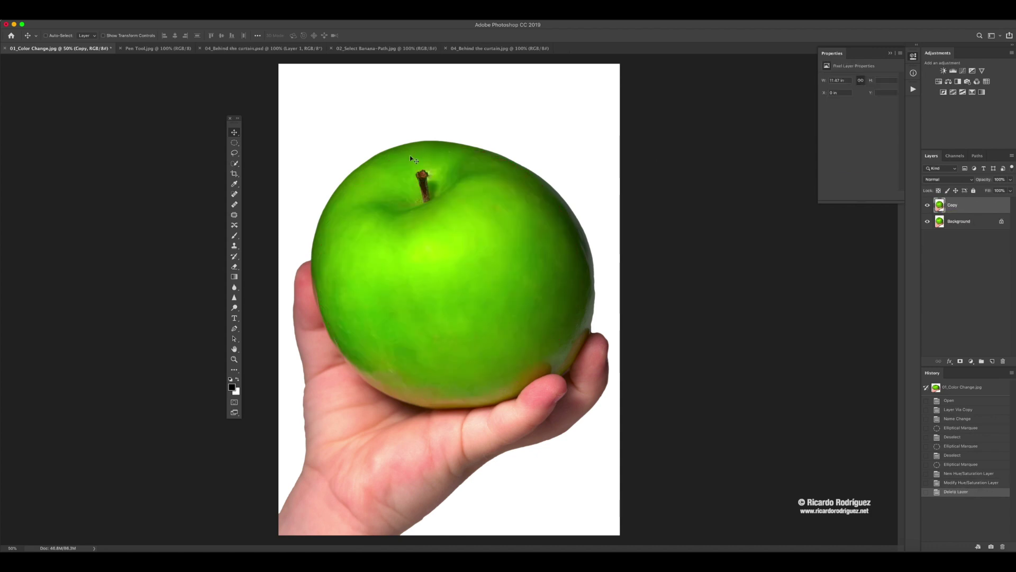
# Draw a square selection about 4.3 in wide over the middle of the apple with the Rectangular Marquee Tool.
pyautogui.click(235, 144)
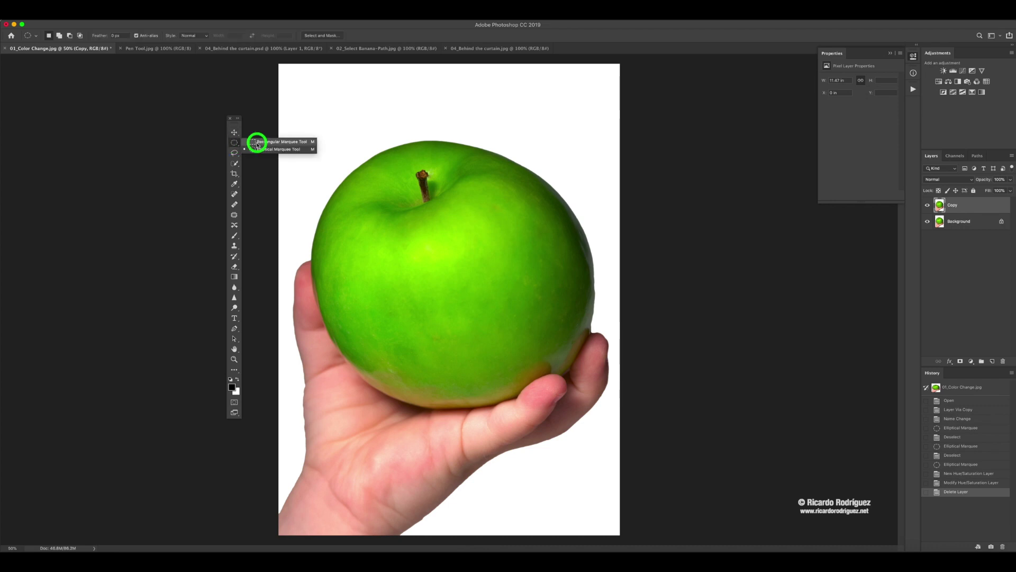
pyautogui.click(263, 143)
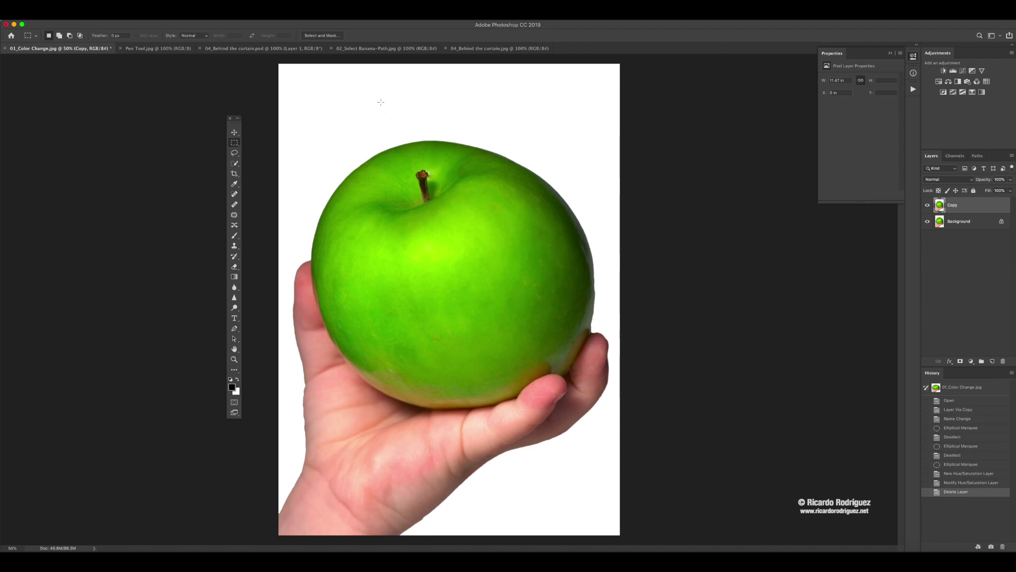
pyautogui.moveTo(381, 105); pyautogui.dragTo(384, 143)
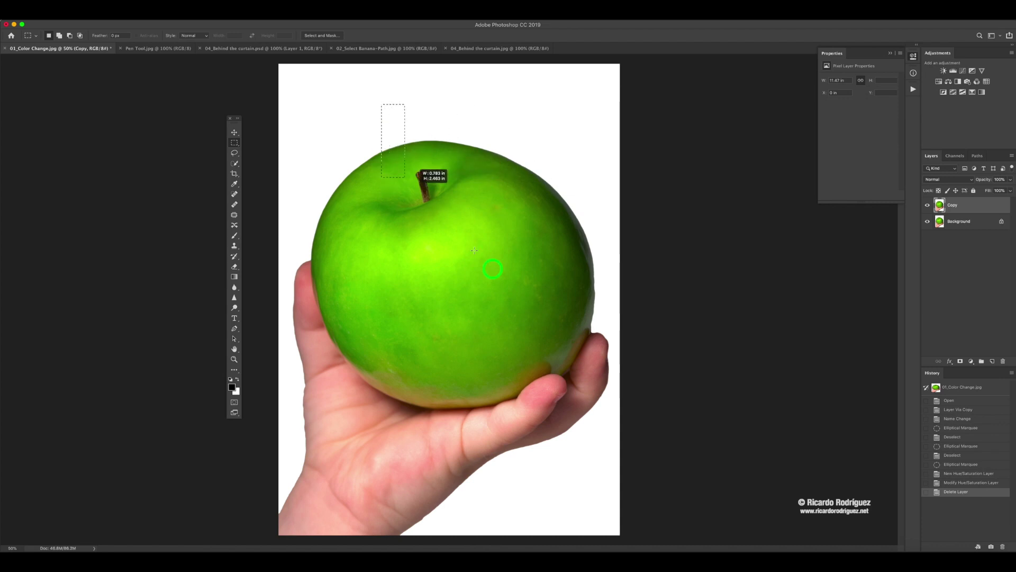
pyautogui.moveTo(474, 250); pyautogui.dragTo(508, 217)
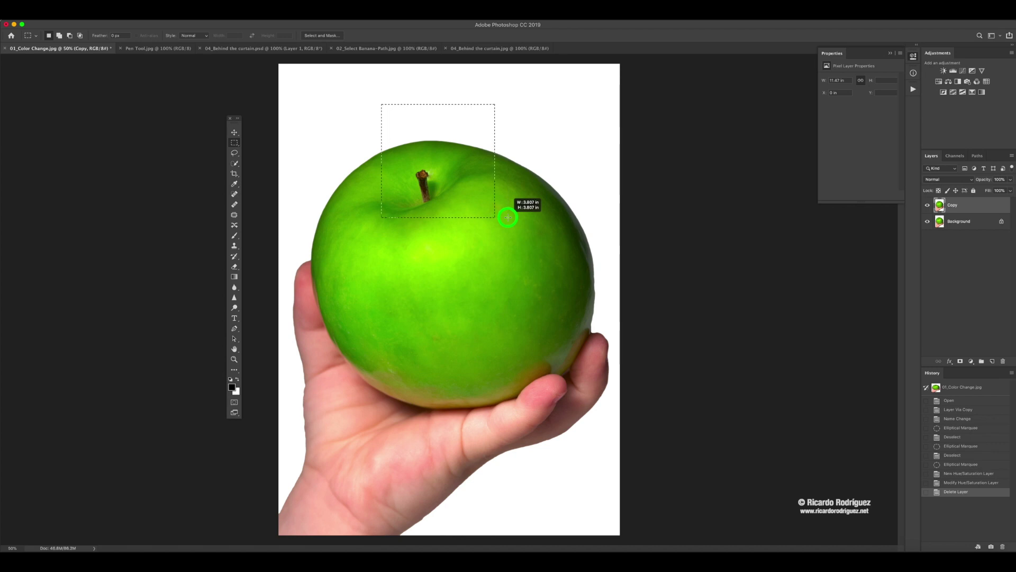
pyautogui.moveTo(508, 217); pyautogui.dragTo(505, 380)
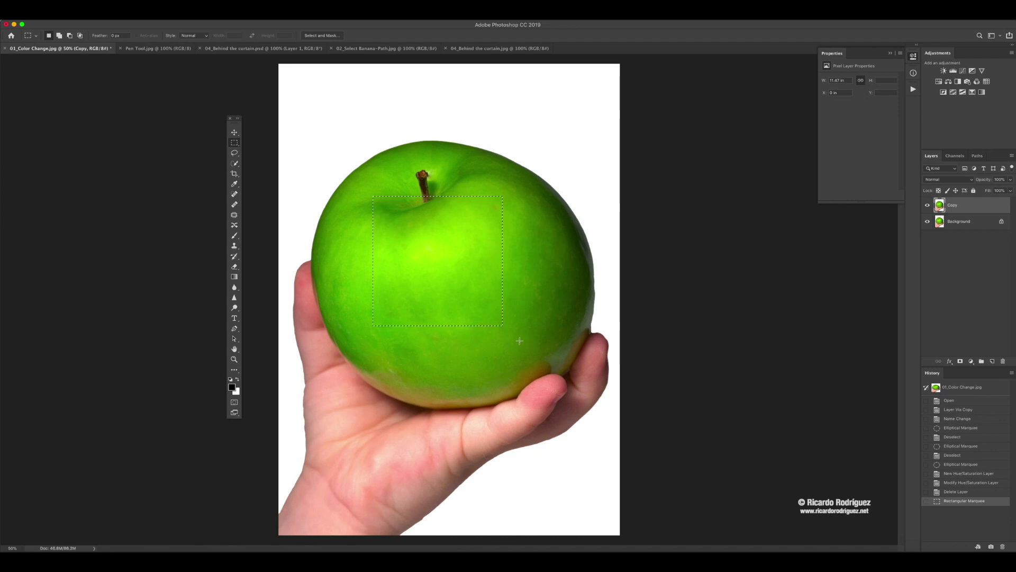
# Copy the square selection to a new layer, view it briefly with Copy and Background hidden, and delete that layer.
pyautogui.hotkey('ctrl', 'j')
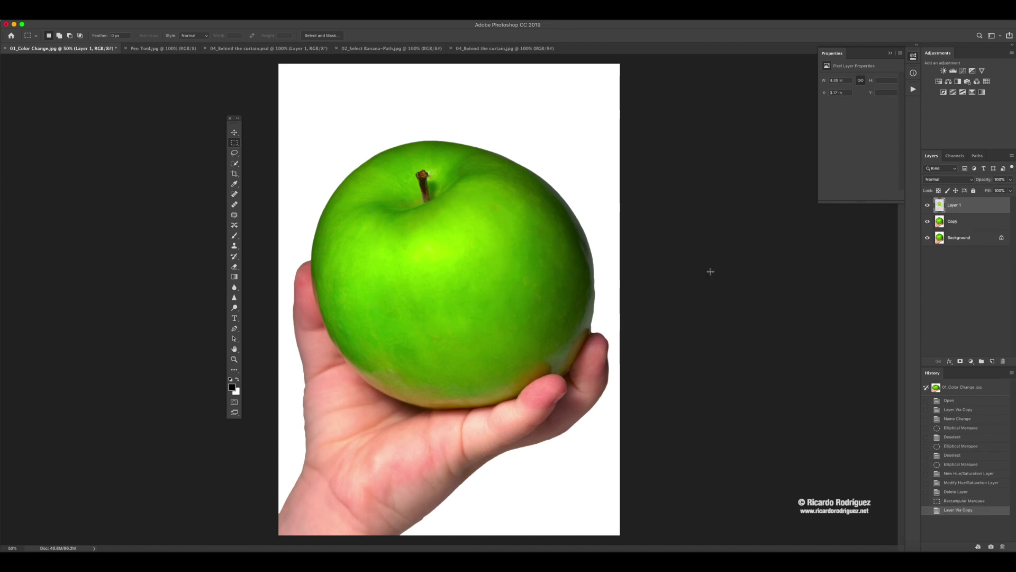
pyautogui.click(927, 222)
pyautogui.click(927, 237)
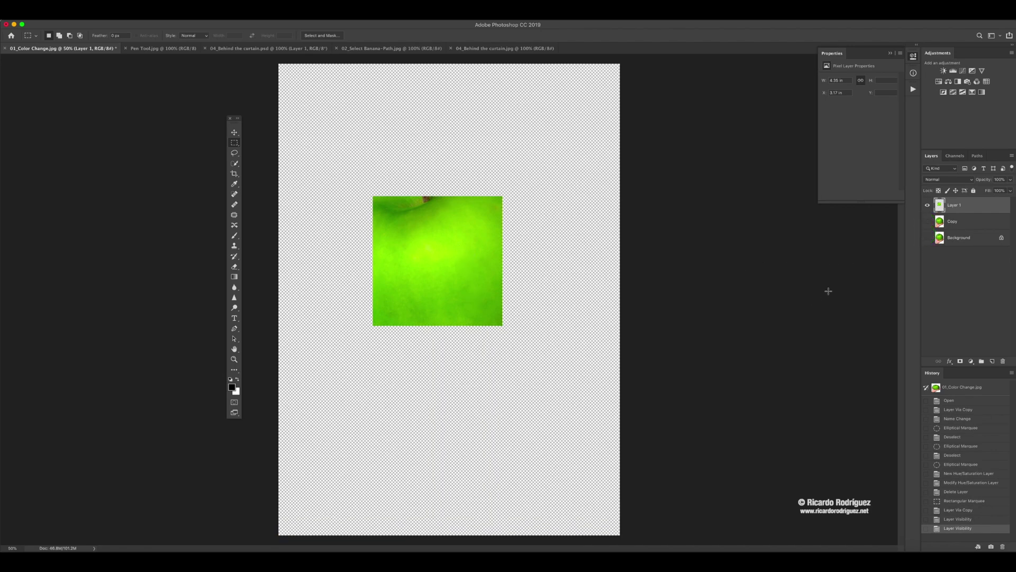
pyautogui.click(927, 221)
pyautogui.click(928, 238)
pyautogui.click(973, 204)
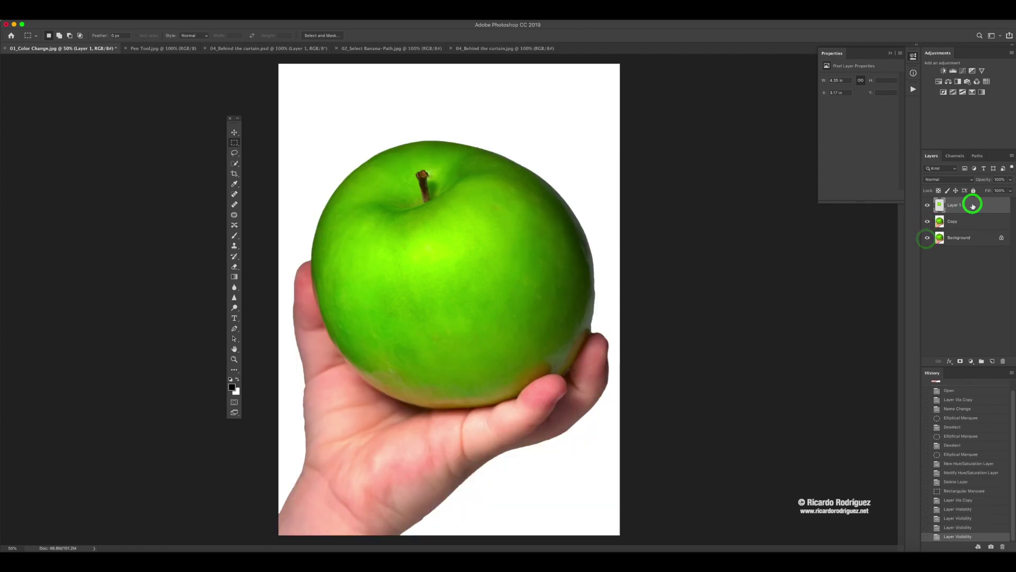
pyautogui.press('Delete')
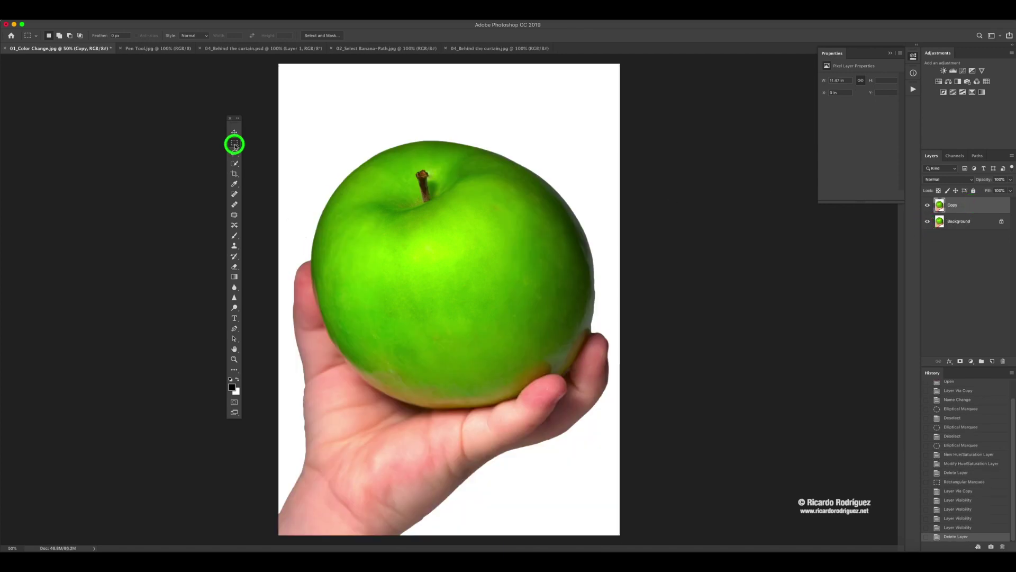
# Draw freehand Lasso Tool selections over the apple's right edge and across its middle, and clear the selection.
pyautogui.click(235, 147)
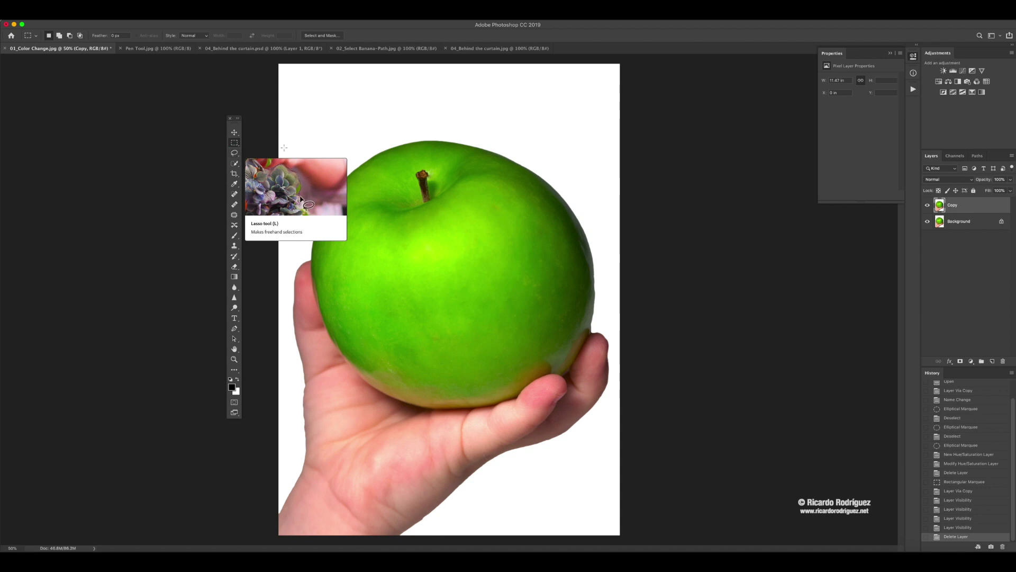
pyautogui.click(236, 158)
pyautogui.click(235, 155)
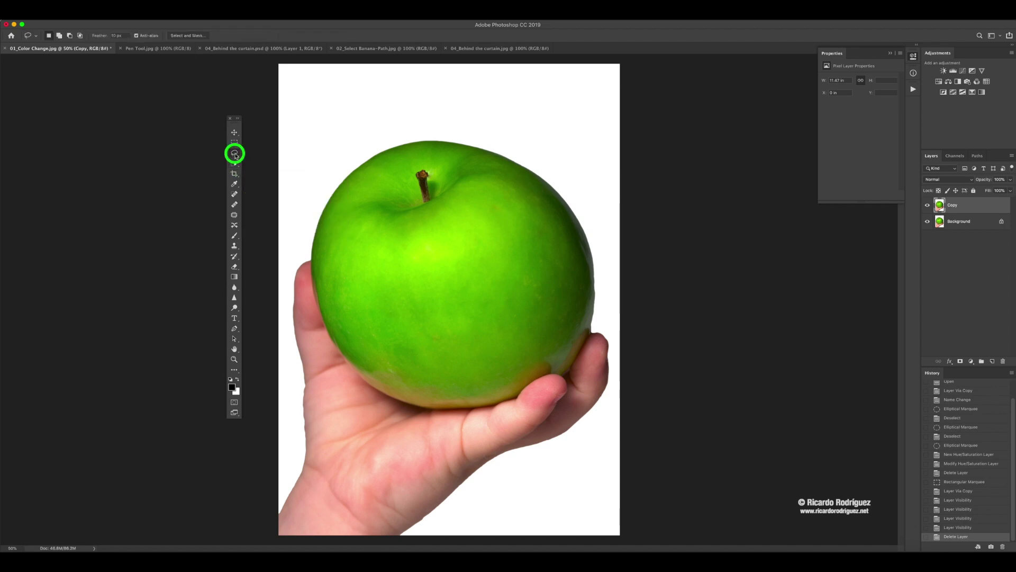
pyautogui.click(234, 154)
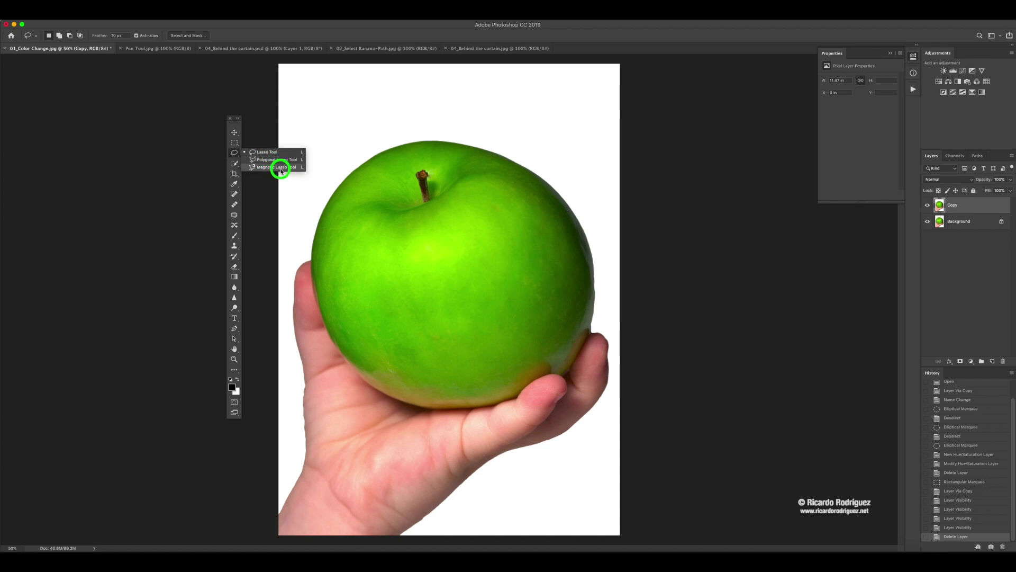
pyautogui.click(273, 152)
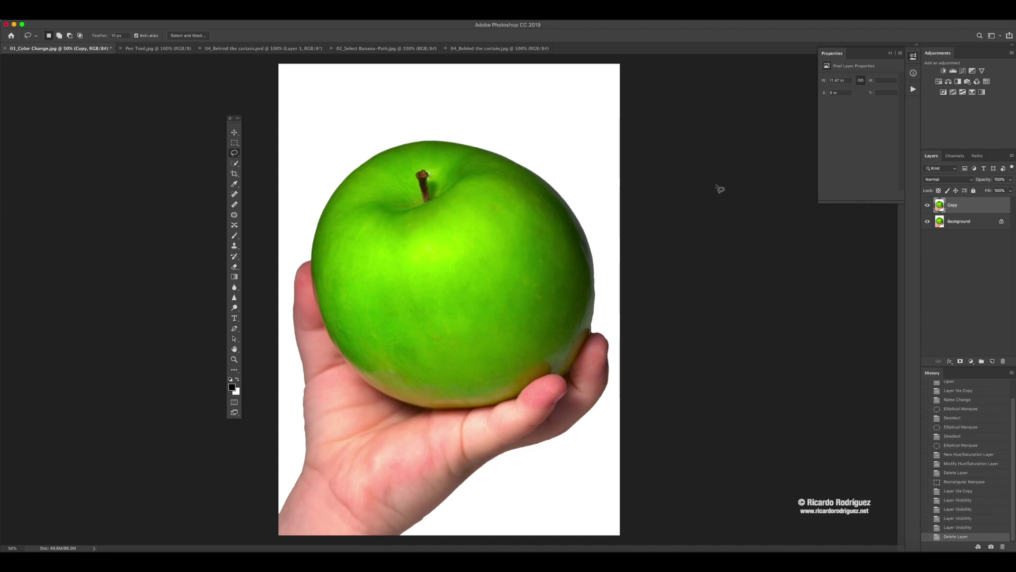
pyautogui.moveTo(685, 193)
pyautogui.mouseDown()
pyautogui.moveTo(534, 196)
pyautogui.moveTo(523, 228)
pyautogui.moveTo(568, 260)
pyautogui.moveTo(612, 253)
pyautogui.moveTo(618, 223)
pyautogui.moveTo(603, 207)
pyautogui.moveTo(573, 226)
pyautogui.moveTo(551, 217)
pyautogui.moveTo(582, 198)
pyautogui.mouseUp()
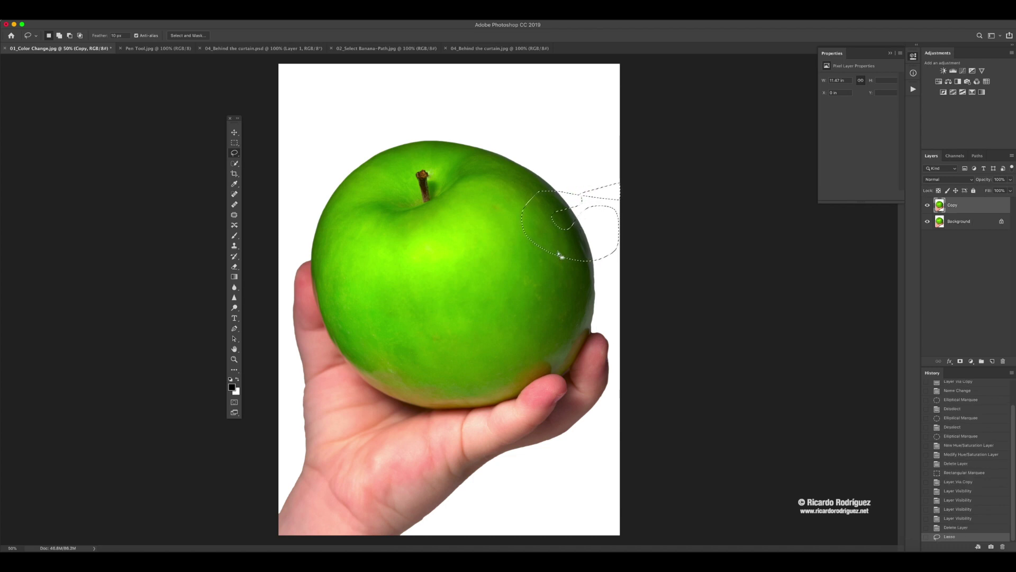
pyautogui.moveTo(436, 233)
pyautogui.mouseDown()
pyautogui.moveTo(365, 249)
pyautogui.moveTo(516, 317)
pyautogui.mouseUp()
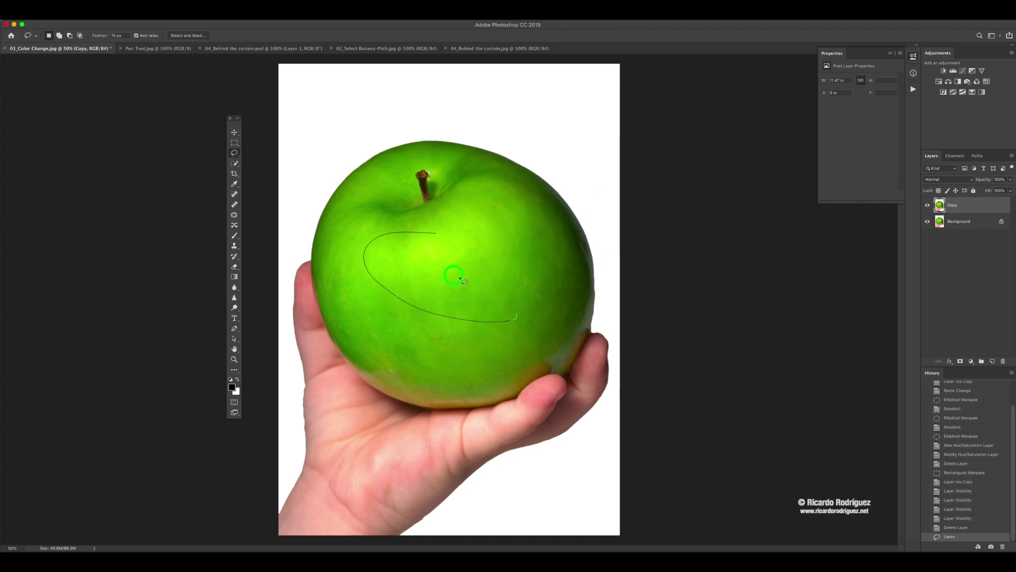
pyautogui.moveTo(462, 280)
pyautogui.mouseDown()
pyautogui.moveTo(430, 267)
pyautogui.moveTo(486, 244)
pyautogui.moveTo(435, 233)
pyautogui.mouseUp()
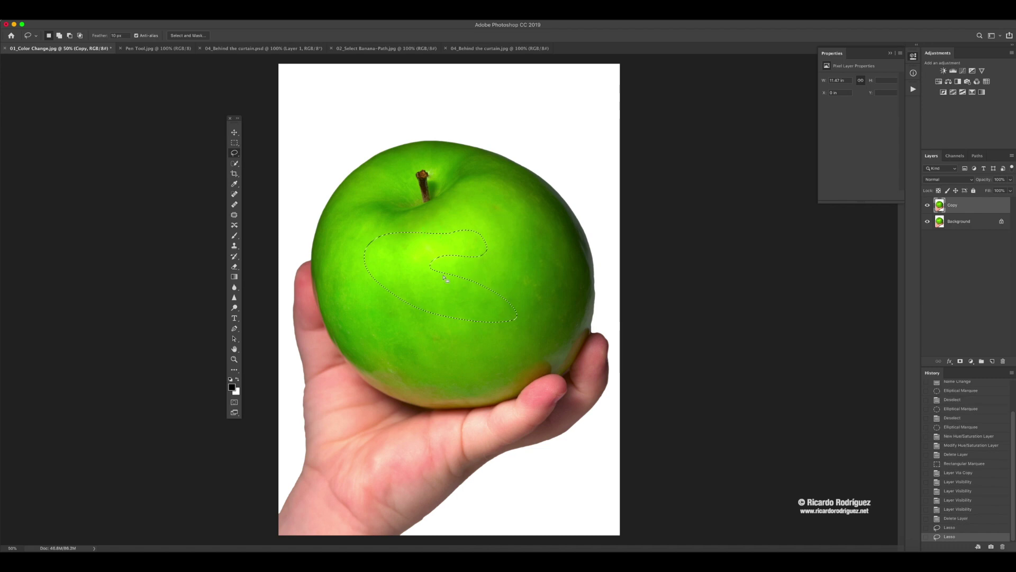
pyautogui.click(544, 183)
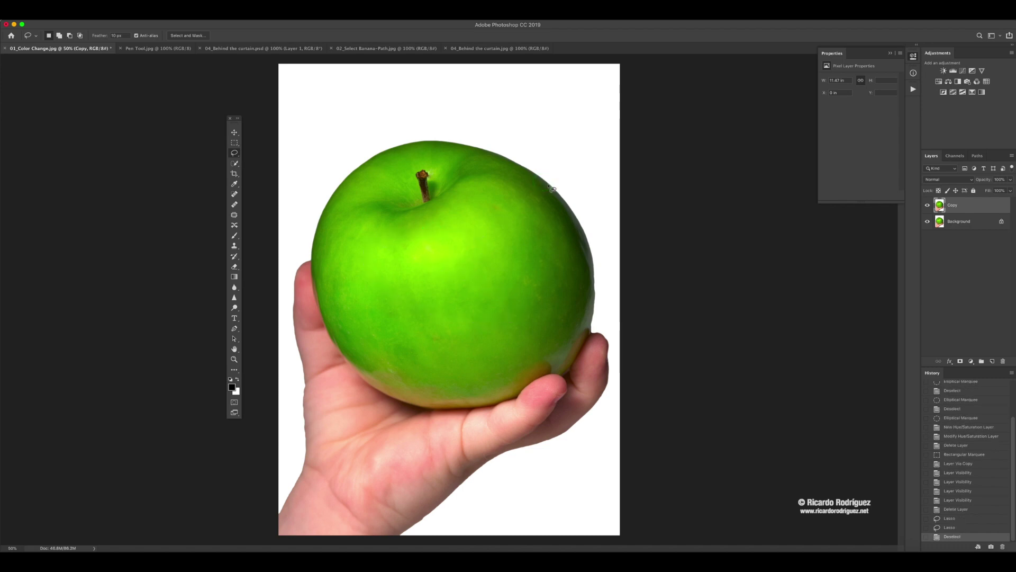
# Trace the apple's top and left outline down to its base with the Lasso Tool, and deselect the area.
pyautogui.moveTo(548, 184)
pyautogui.mouseDown()
pyautogui.moveTo(482, 149)
pyautogui.moveTo(419, 143)
pyautogui.moveTo(381, 151)
pyautogui.moveTo(338, 189)
pyautogui.moveTo(318, 235)
pyautogui.moveTo(317, 289)
pyautogui.moveTo(345, 349)
pyautogui.moveTo(405, 400)
pyautogui.mouseUp()
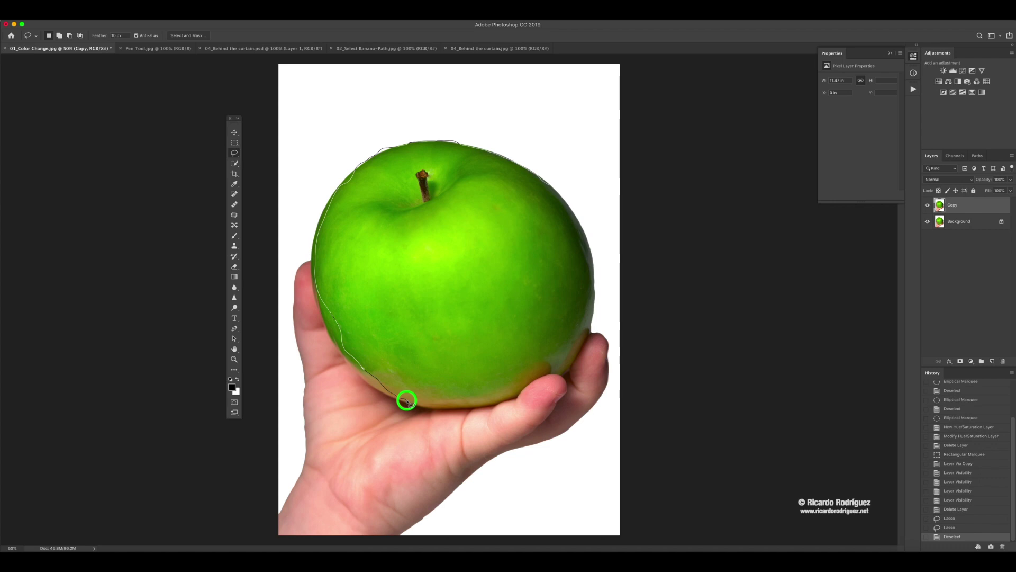
pyautogui.moveTo(407, 400); pyautogui.dragTo(407, 401)
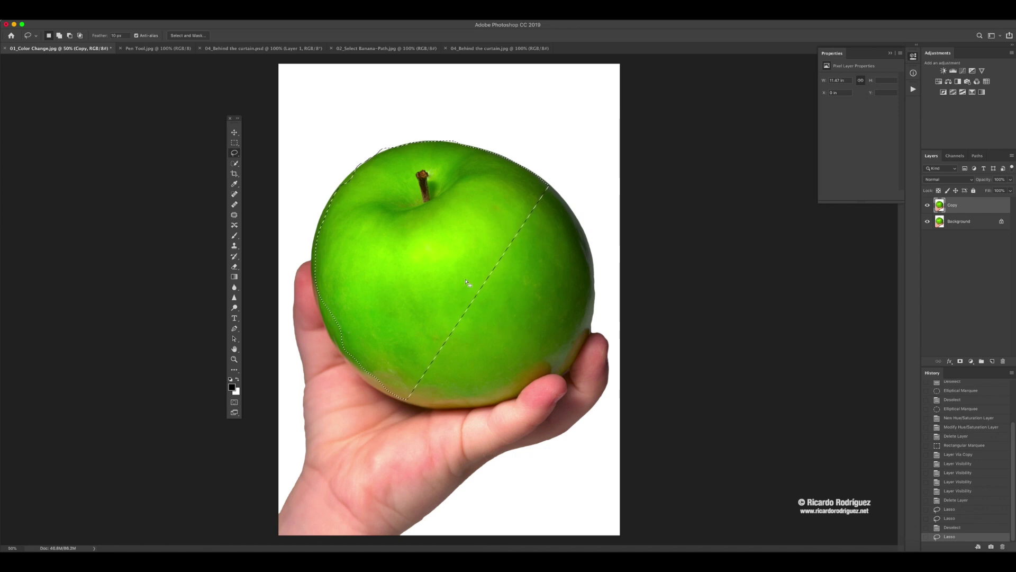
pyautogui.click(502, 294)
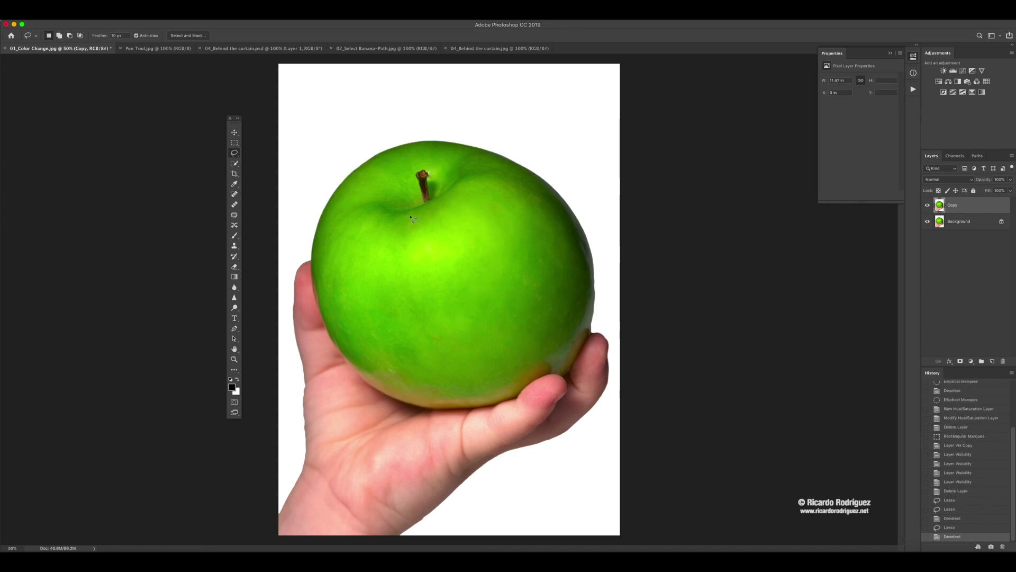
# Lasso the area around the apple's stem, replace it with a small irregular selection right of the stem, and deselect.
pyautogui.moveTo(450, 213)
pyautogui.mouseDown()
pyautogui.moveTo(418, 160)
pyautogui.moveTo(395, 207)
pyautogui.moveTo(447, 228)
pyautogui.mouseUp()
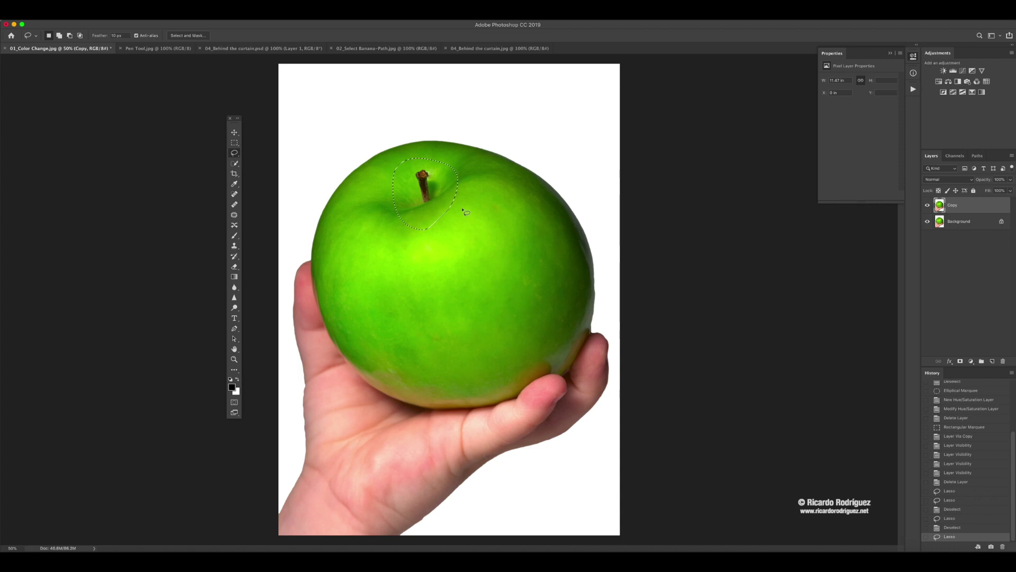
pyautogui.moveTo(535, 209)
pyautogui.mouseDown()
pyautogui.moveTo(528, 201)
pyautogui.moveTo(509, 215)
pyautogui.moveTo(529, 219)
pyautogui.mouseUp()
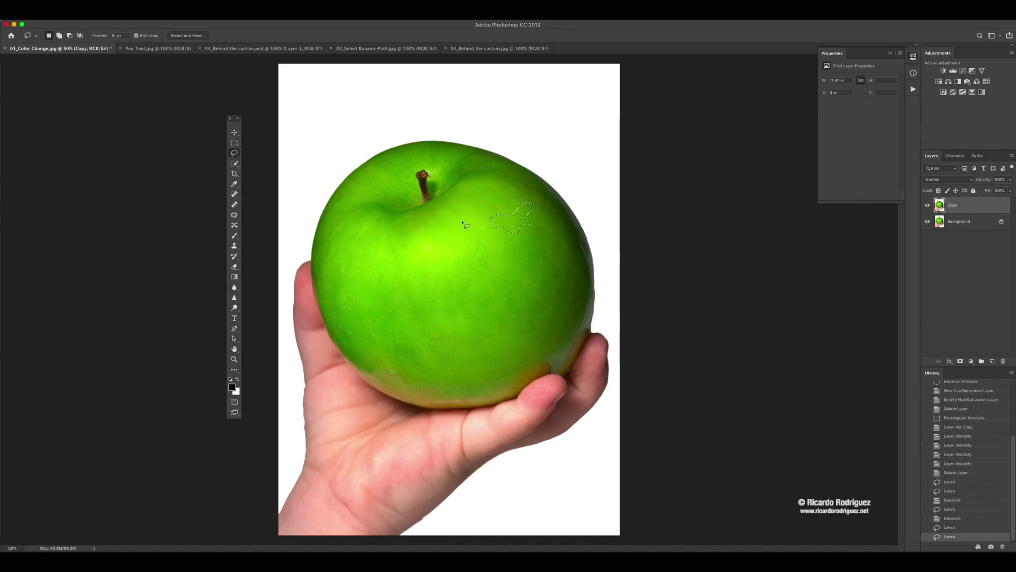
pyautogui.click(415, 258)
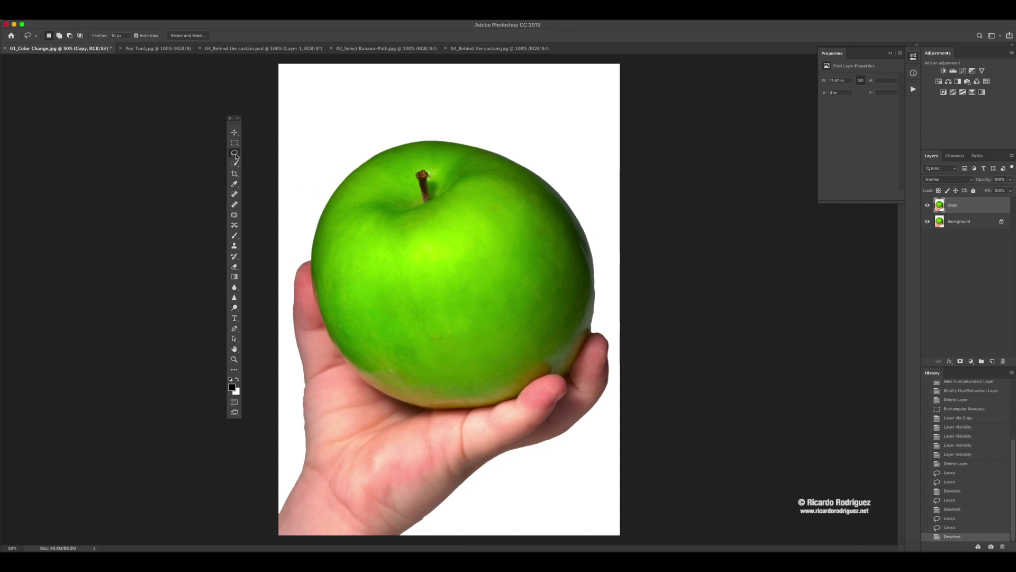
# Draw an irregular six-cornered selection in the middle of the apple with the Polygonal Lasso Tool, and deselect it.
pyautogui.moveTo(237, 155); pyautogui.dragTo(287, 163)
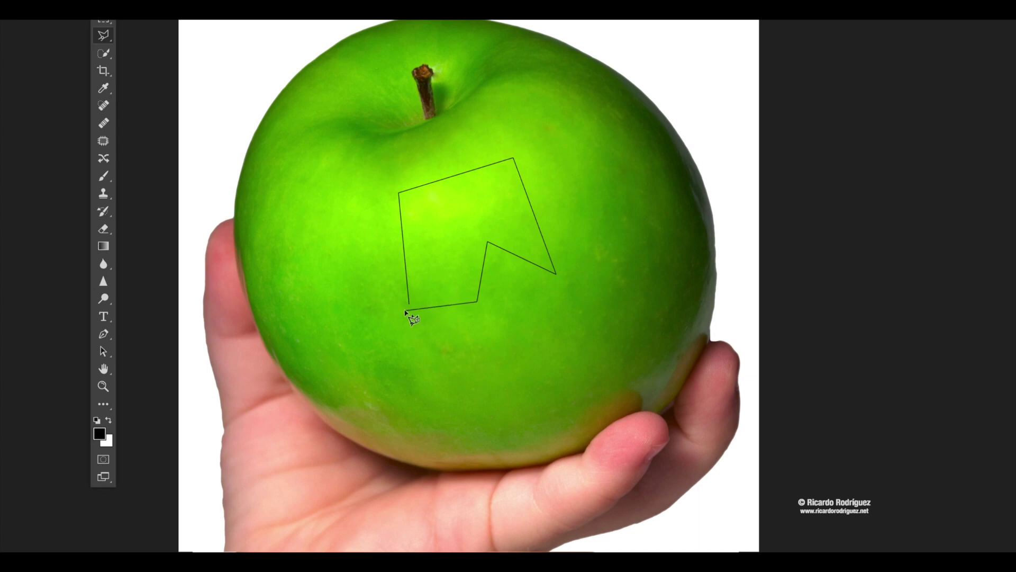
pyautogui.click(409, 306)
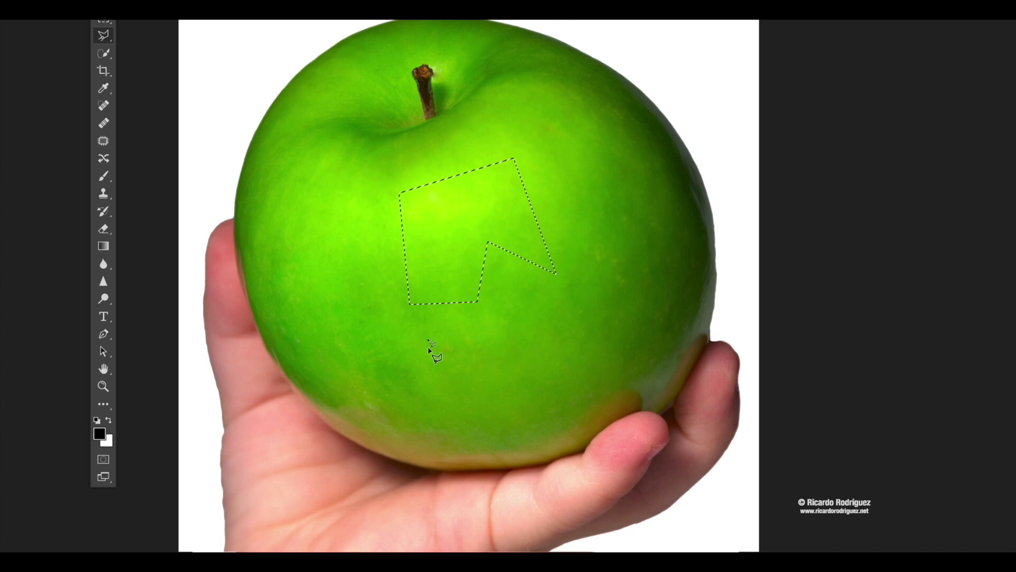
pyautogui.hotkey('ctrl', 'd')
# Draw a square selection near the apple's centre, corner by corner, with the Polygonal Lasso Tool, and deselect it.
pyautogui.click(415, 228)
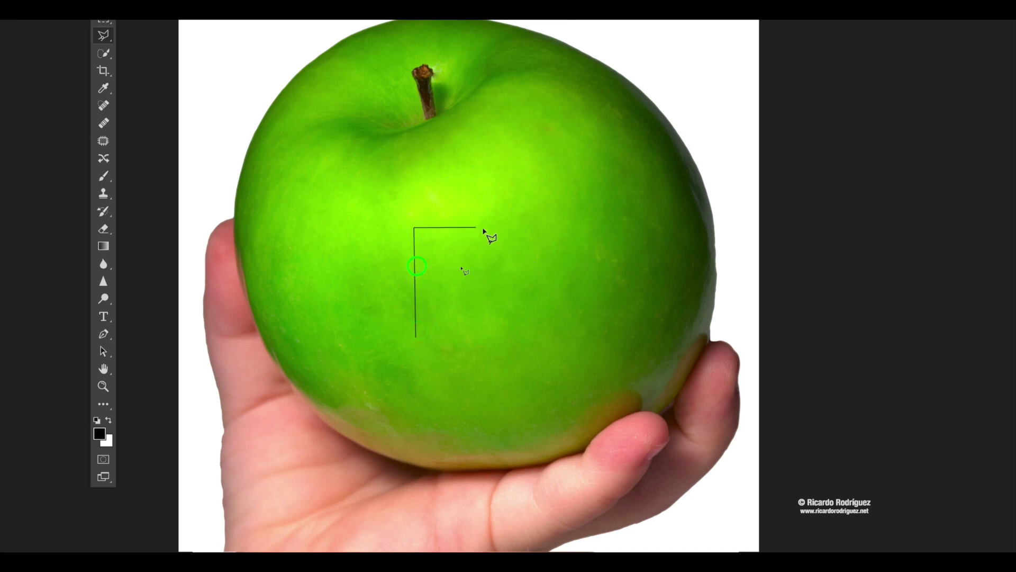
pyautogui.click(528, 225)
pyautogui.click(528, 340)
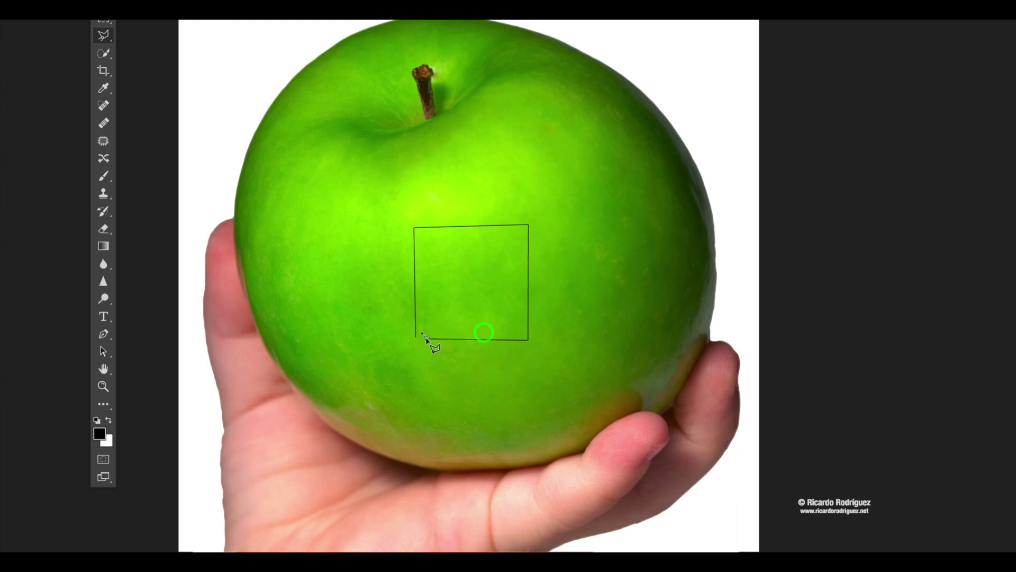
pyautogui.click(416, 339)
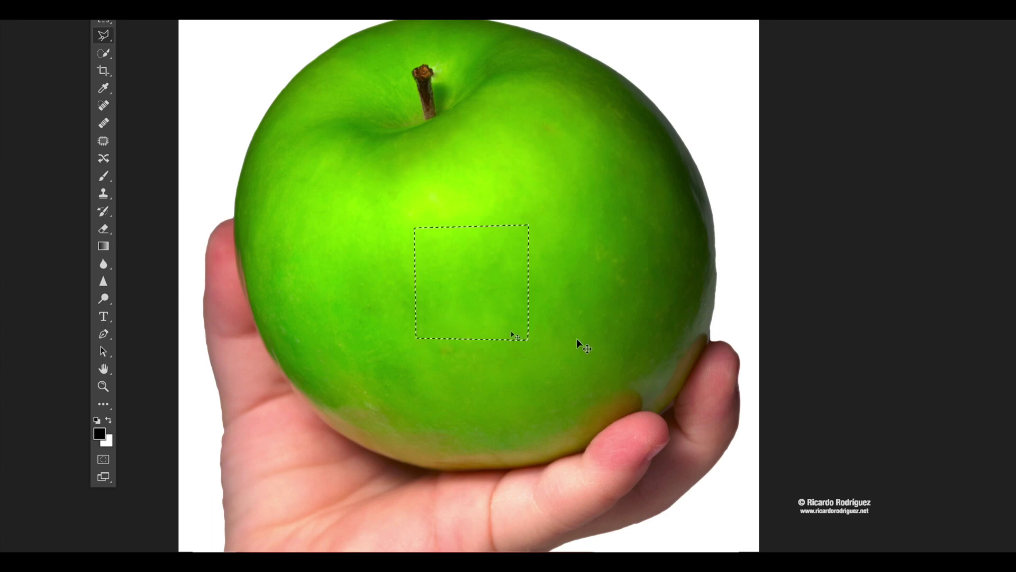
pyautogui.hotkey('ctrl', 'd')
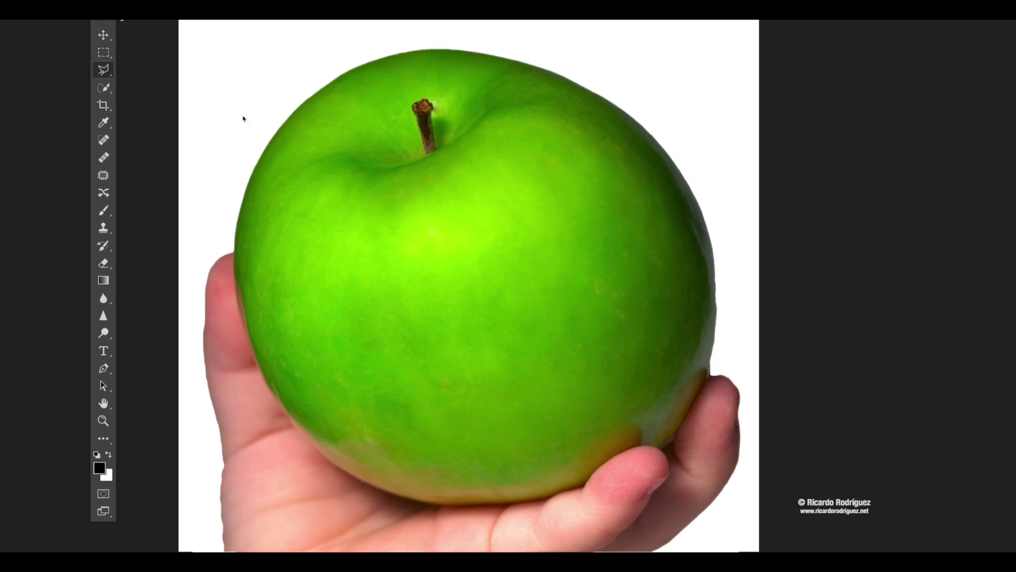
# Select the whole apple along its outline with the Magnetic Lasso Tool and inspect the selection edge beside the left finger.
pyautogui.rightClick(104, 99)
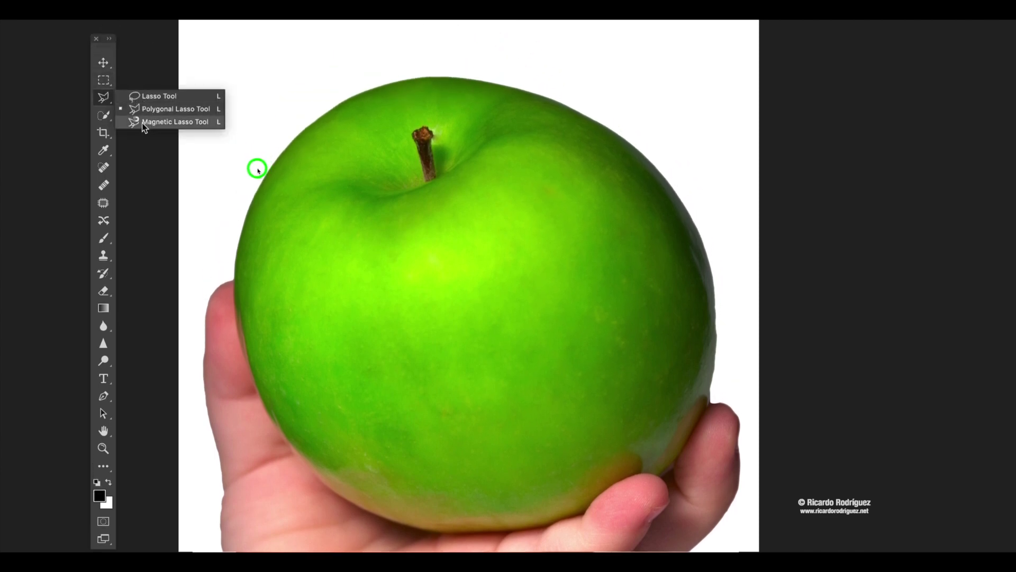
pyautogui.click(188, 125)
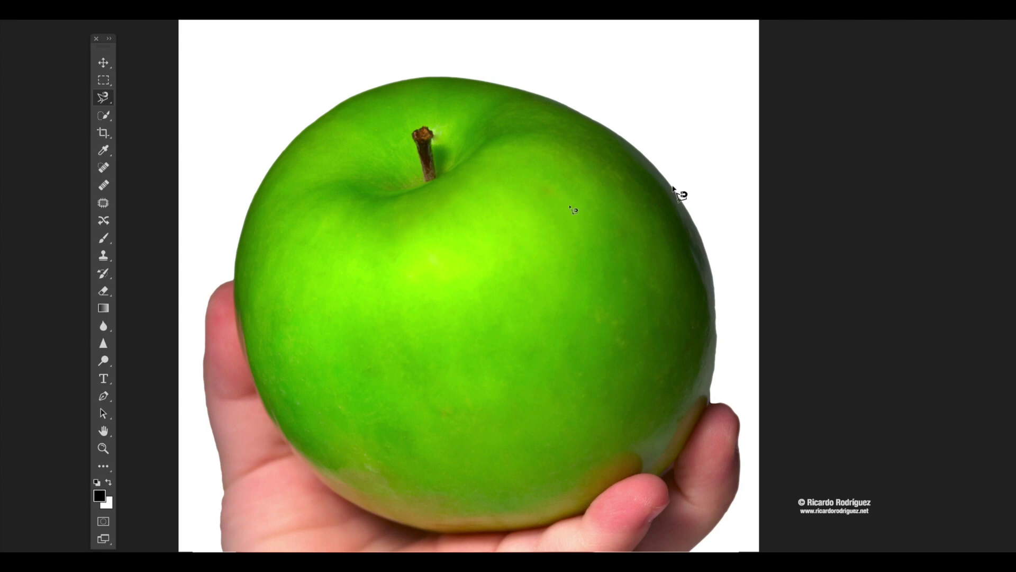
pyautogui.click(672, 187)
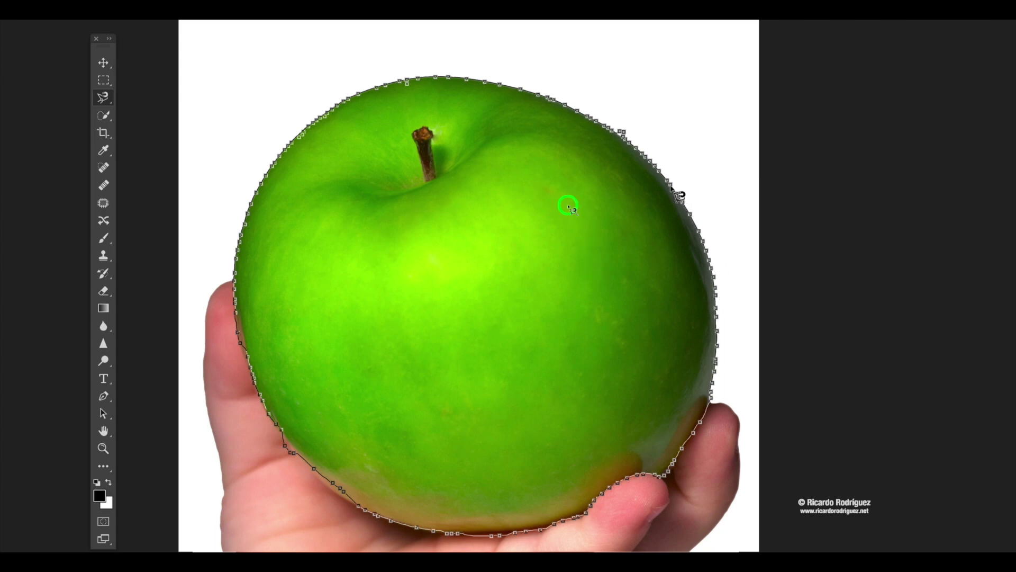
pyautogui.doubleClick(568, 206)
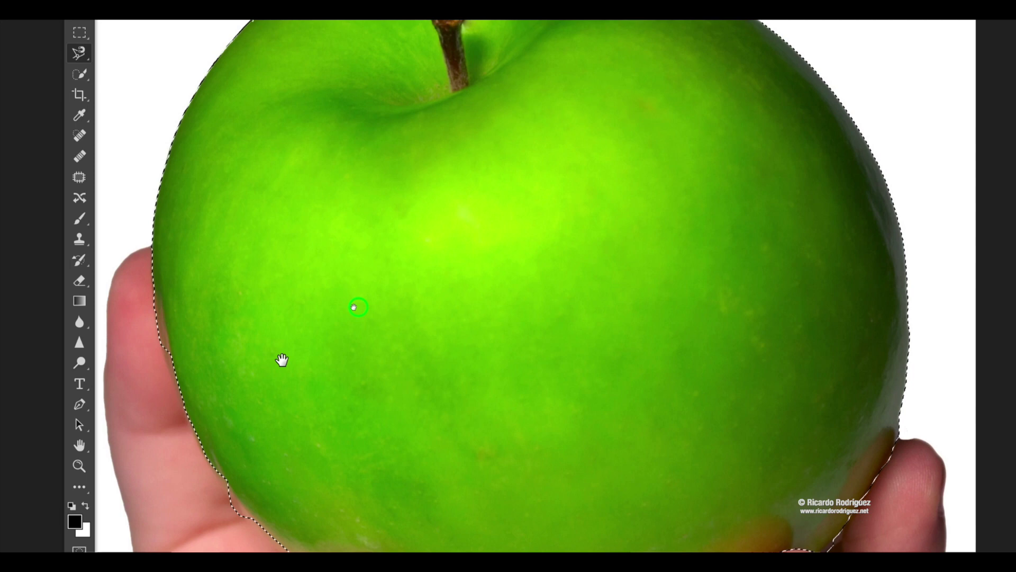
pyautogui.moveTo(282, 359); pyautogui.dragTo(570, 336)
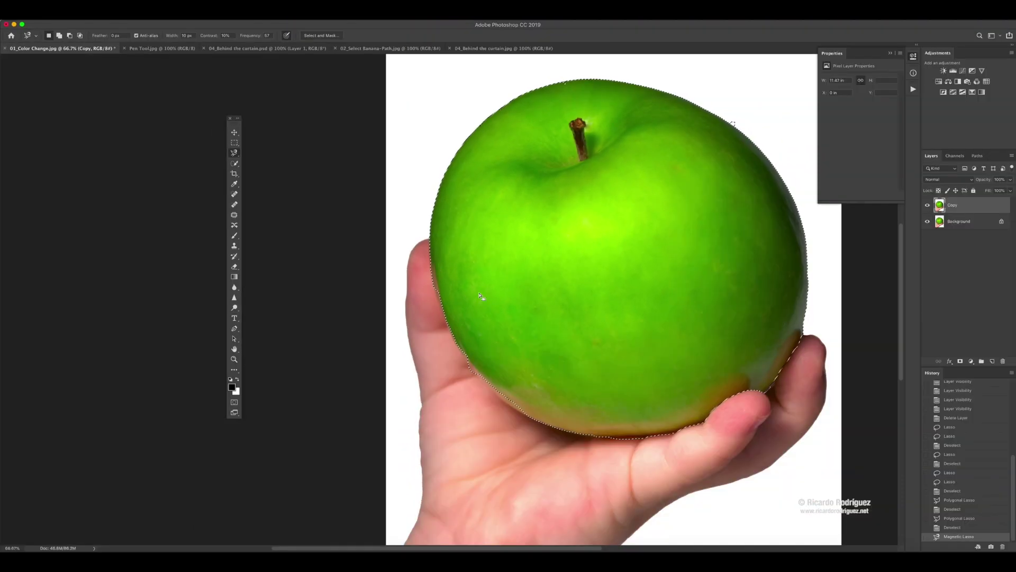
pyautogui.scroll(8, 481, 296)
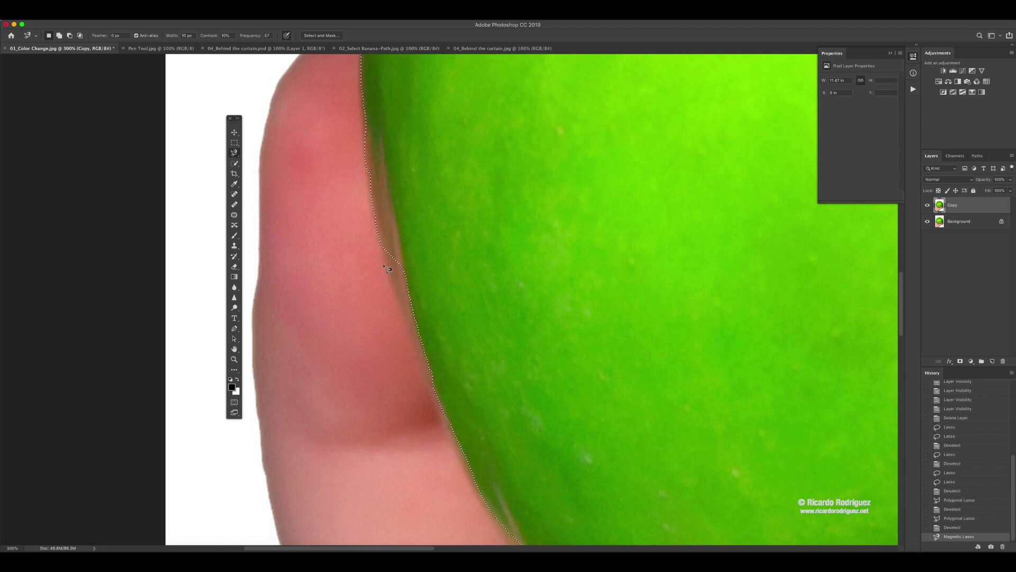
# Replace the apple selection with a small Magnetic Lasso selection beside the left finger, and deselect it.
pyautogui.click(419, 363)
pyautogui.moveTo(419, 364); pyautogui.dragTo(422, 370)
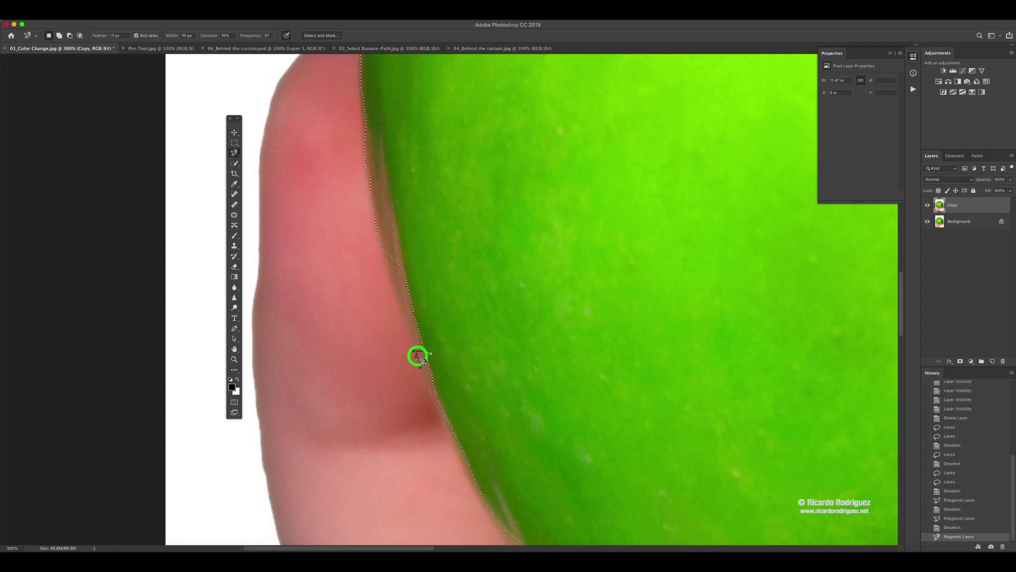
pyautogui.click(417, 356)
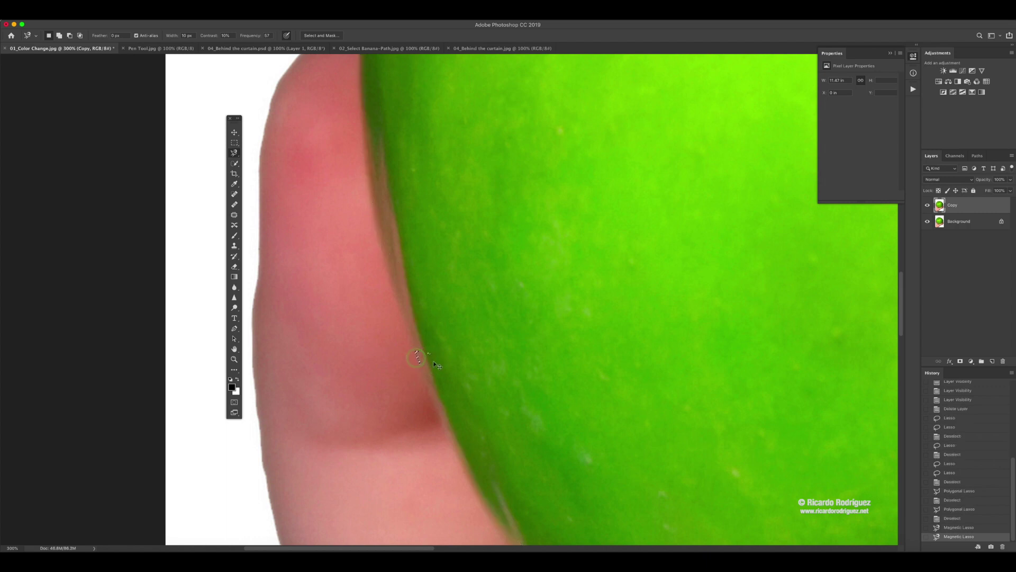
pyautogui.press('super+d')
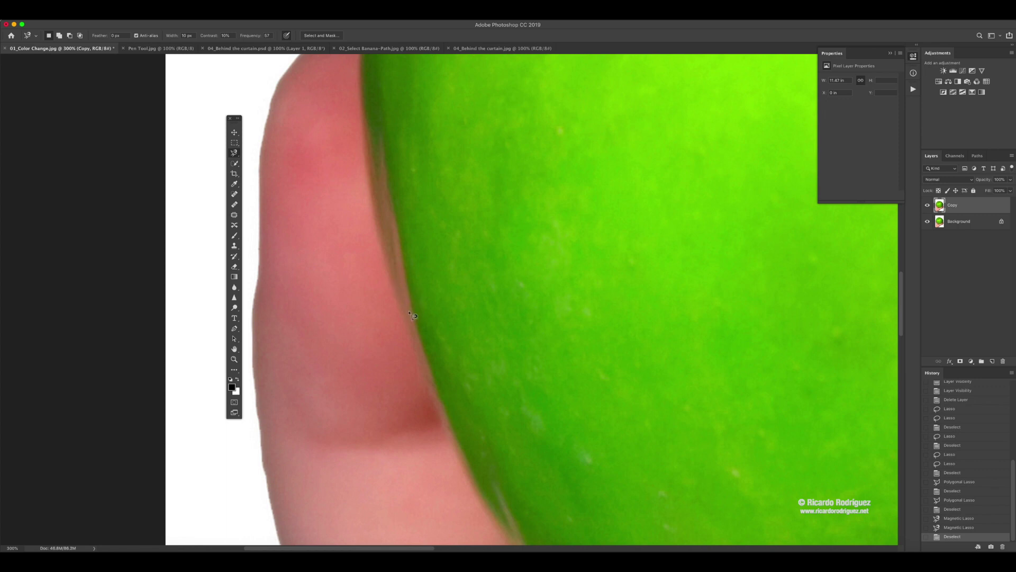
# Examine the apple's edge up close along the left finger, the palm and the right side, and return to the whole apple.
pyautogui.scroll(5, 436, 342)
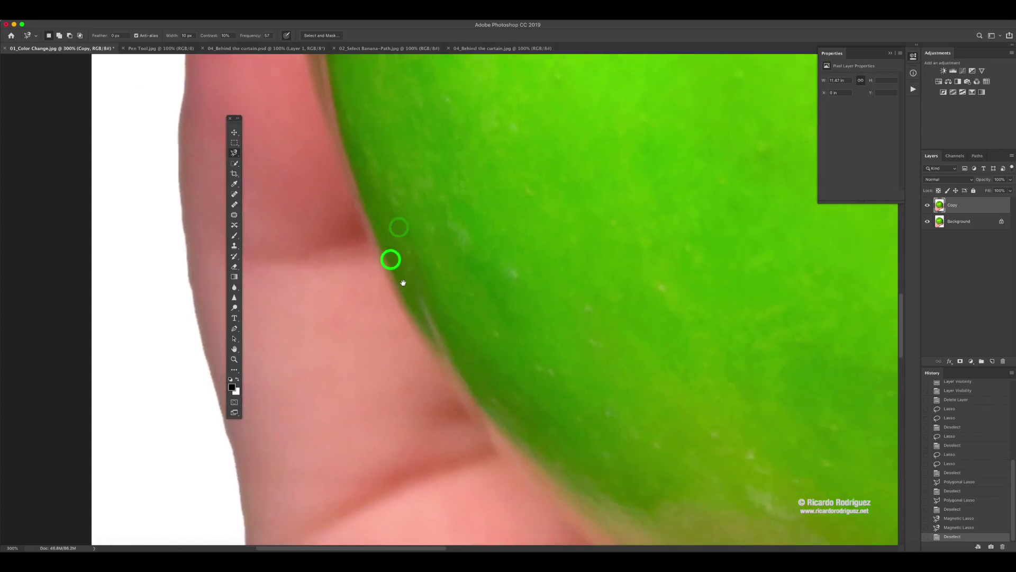
pyautogui.scroll(2, 445, 337)
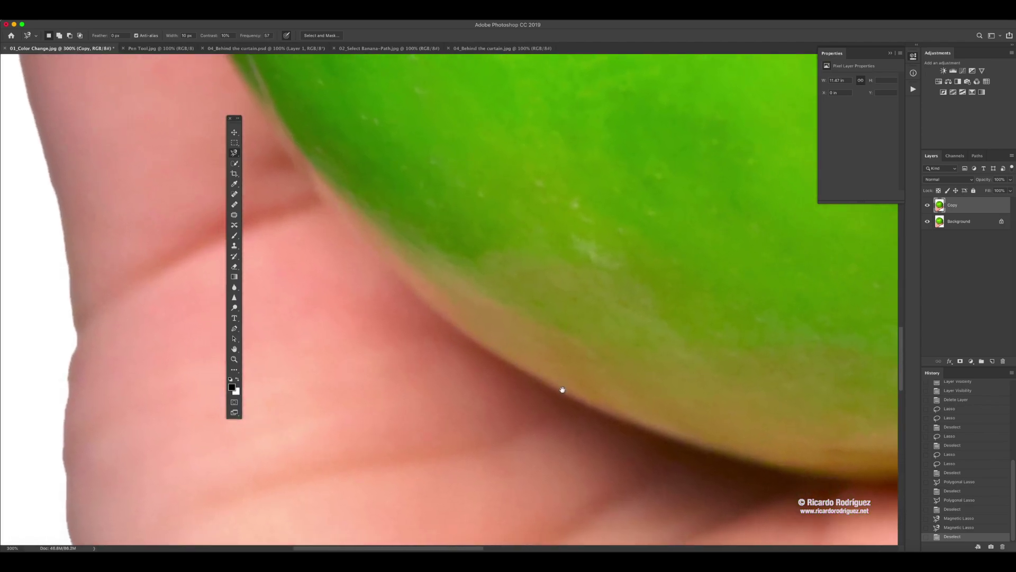
pyautogui.moveTo(607, 404); pyautogui.dragTo(329, 347)
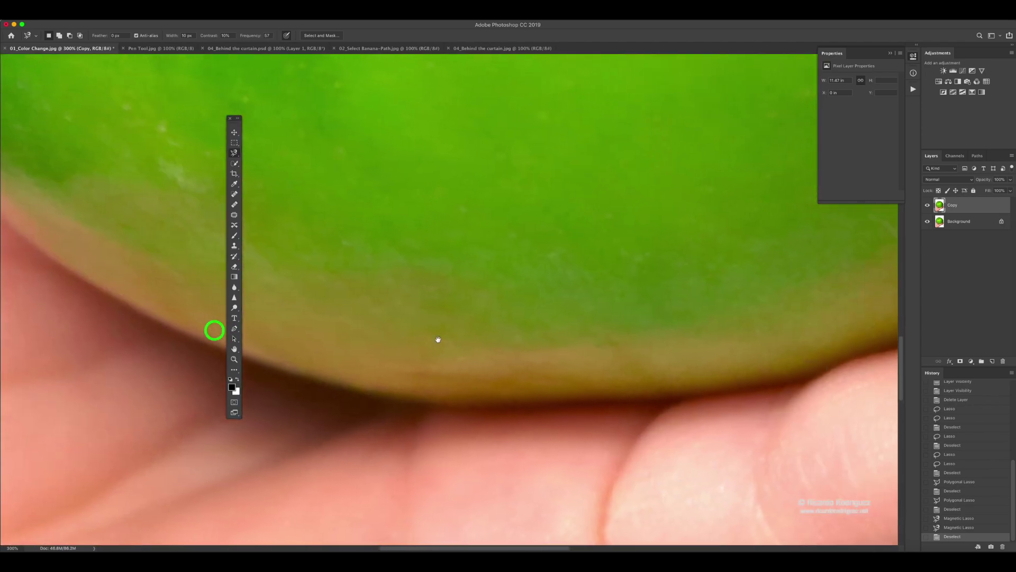
pyautogui.moveTo(438, 341); pyautogui.dragTo(234, 347)
pyautogui.hscroll(10, 427, 229)
pyautogui.scroll(5, 442, 388)
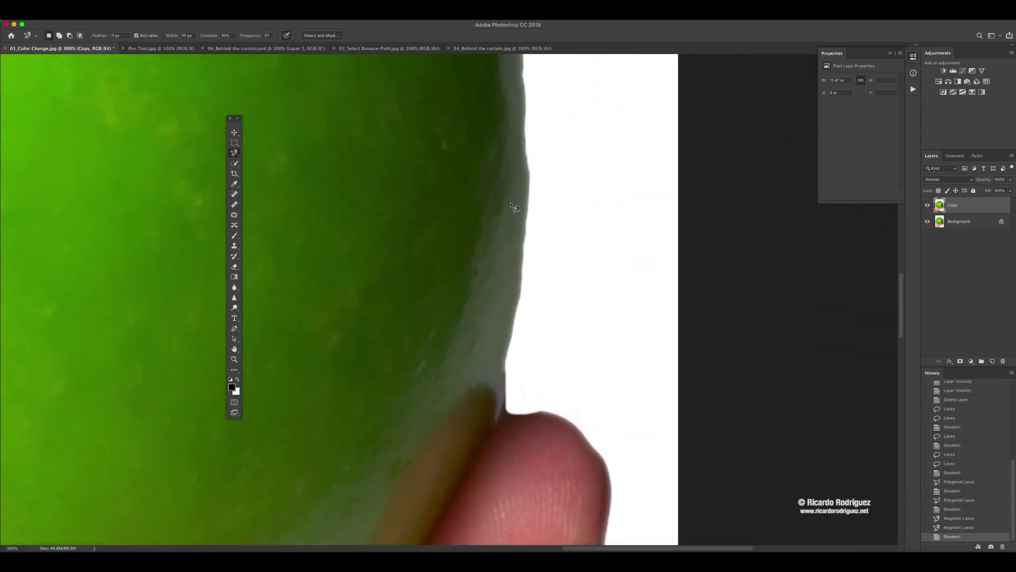
pyautogui.press('super+minus')
pyautogui.press('super+minus')
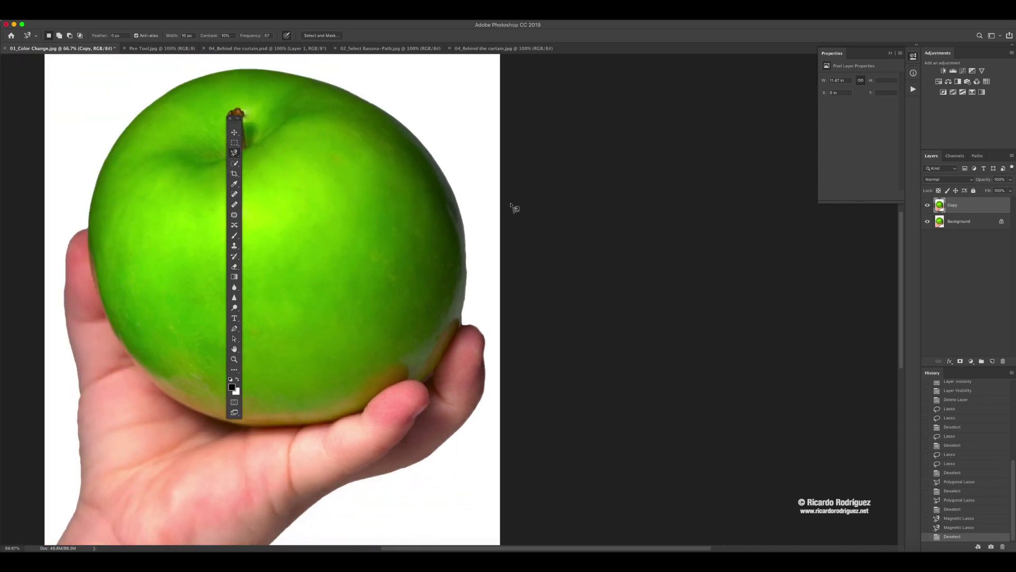
pyautogui.moveTo(338, 210); pyautogui.dragTo(499, 256)
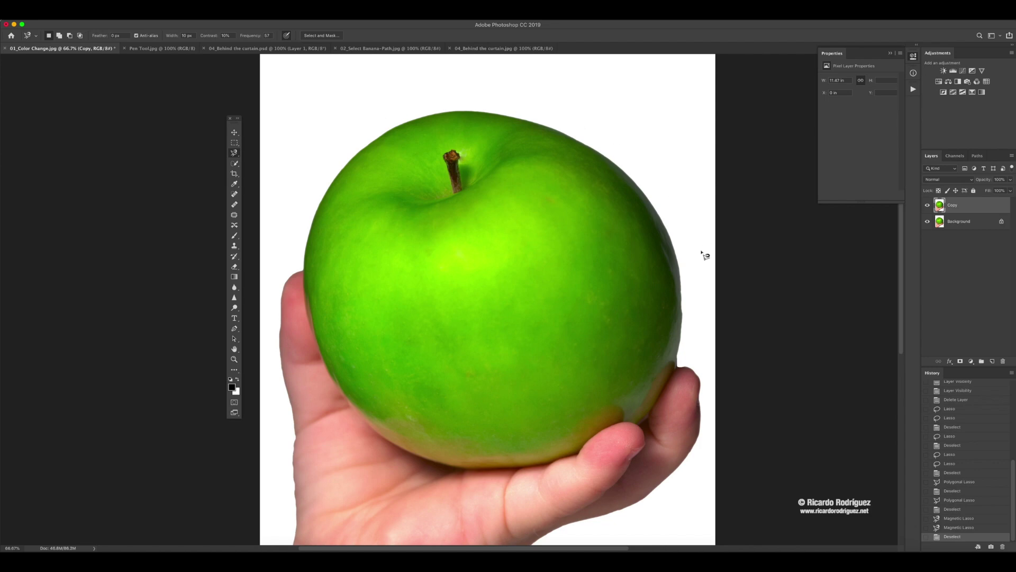
# Activate the Quick Selection Tool and set its brush size to 250 px.
pyautogui.click(234, 153)
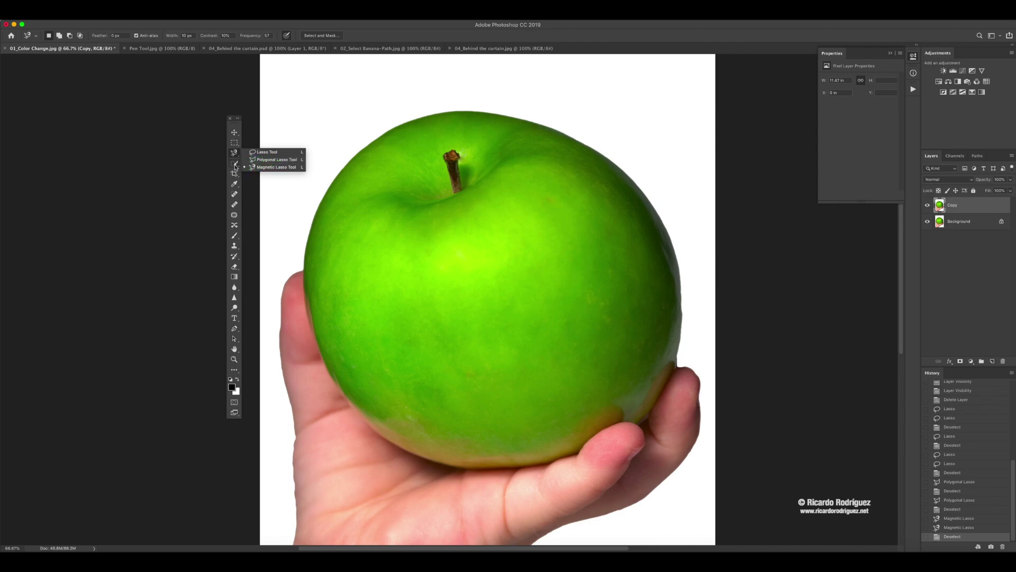
pyautogui.click(235, 165)
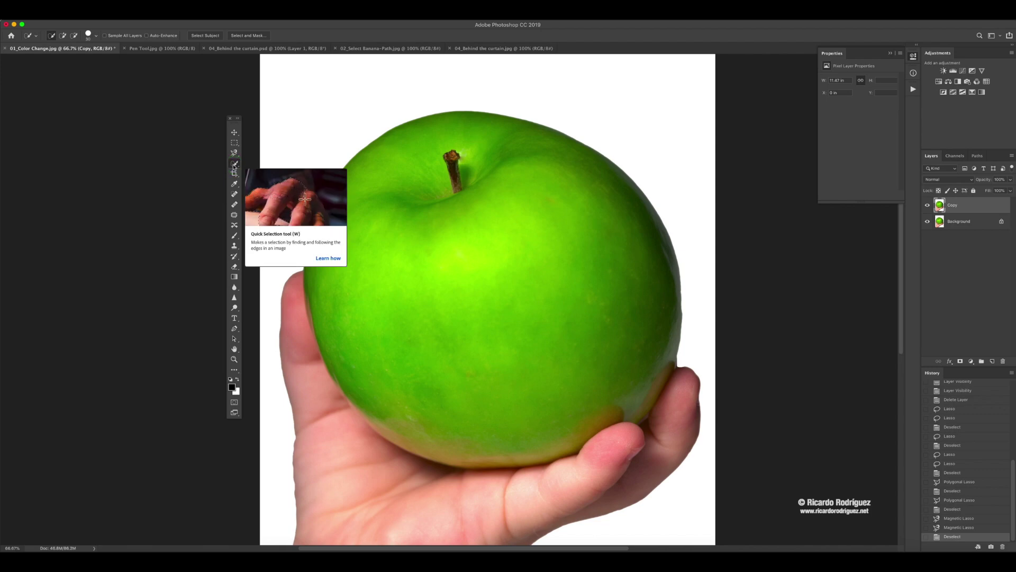
pyautogui.click(234, 164)
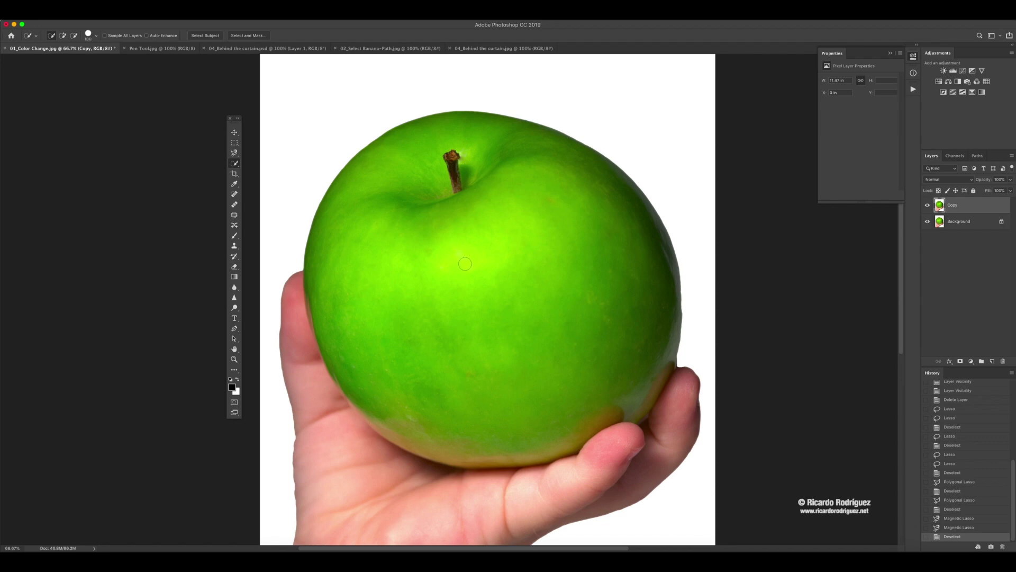
pyautogui.press(']')
pyautogui.press(']')
pyautogui.press(']')
pyautogui.press(']')
pyautogui.press(']')
pyautogui.press(']')
pyautogui.press(']')
pyautogui.press(']')
pyautogui.press('[')
pyautogui.press('[')
pyautogui.press(']')
pyautogui.press(']')
pyautogui.press(']')
pyautogui.press(']')
pyautogui.press(']')
pyautogui.press('[')
pyautogui.press('[')
pyautogui.press('[')
pyautogui.press('[')
pyautogui.press('[')
pyautogui.click(97, 36)
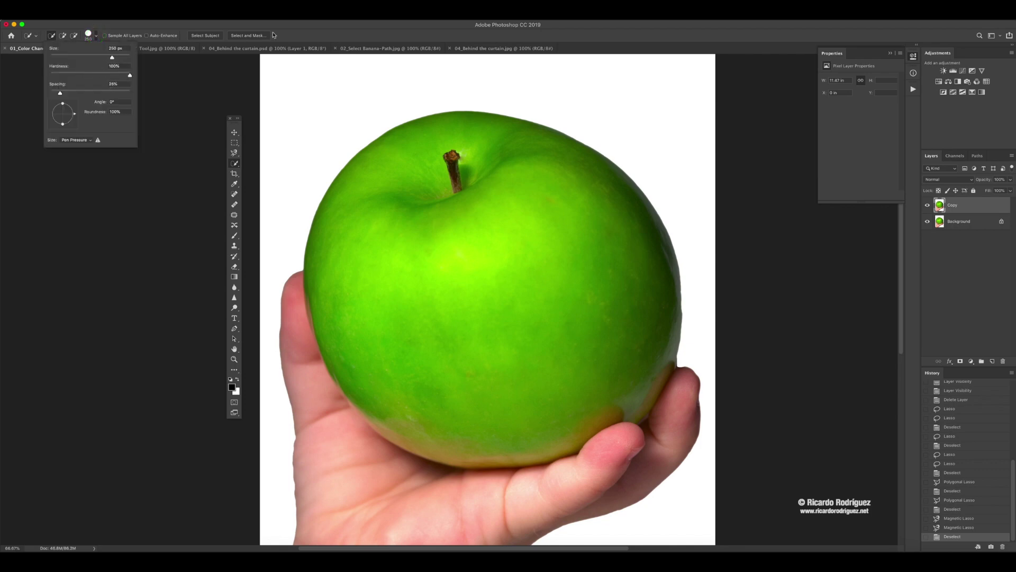
pyautogui.click(302, 31)
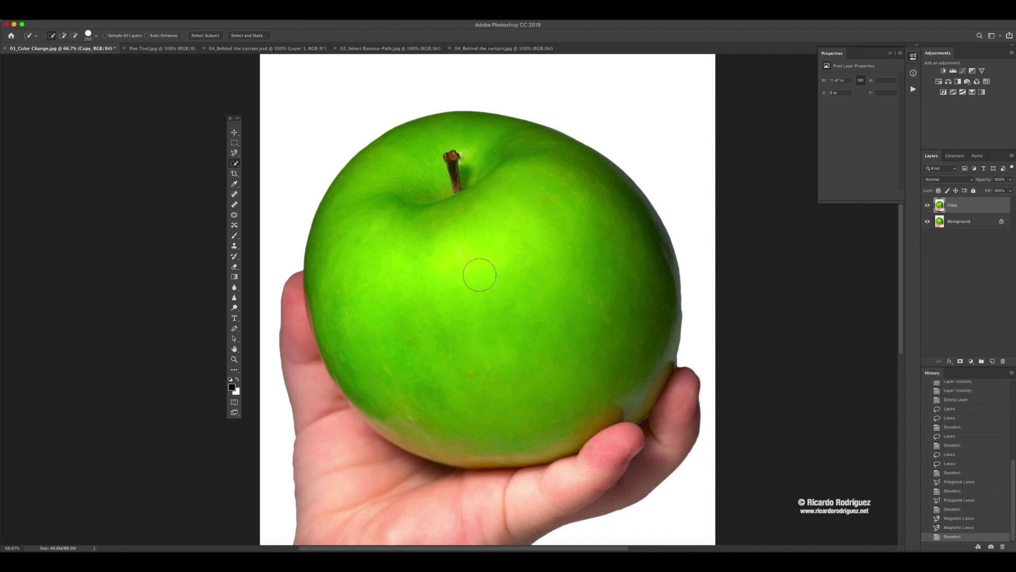
# Select a small spot in the middle of the apple with the Quick Selection Tool, and deselect it.
pyautogui.click(479, 259)
pyautogui.moveTo(479, 259); pyautogui.dragTo(479, 271)
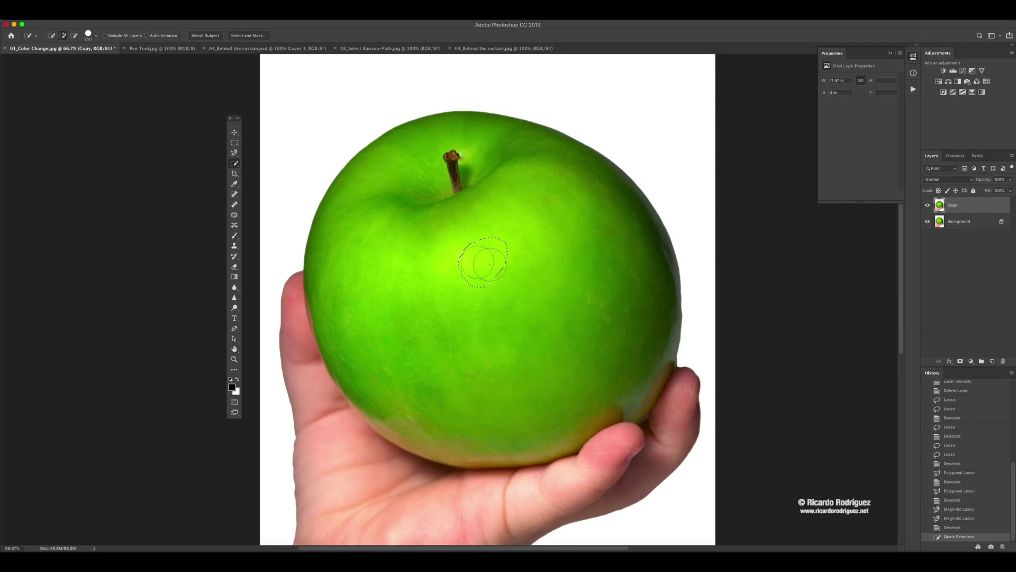
pyautogui.press('super+d')
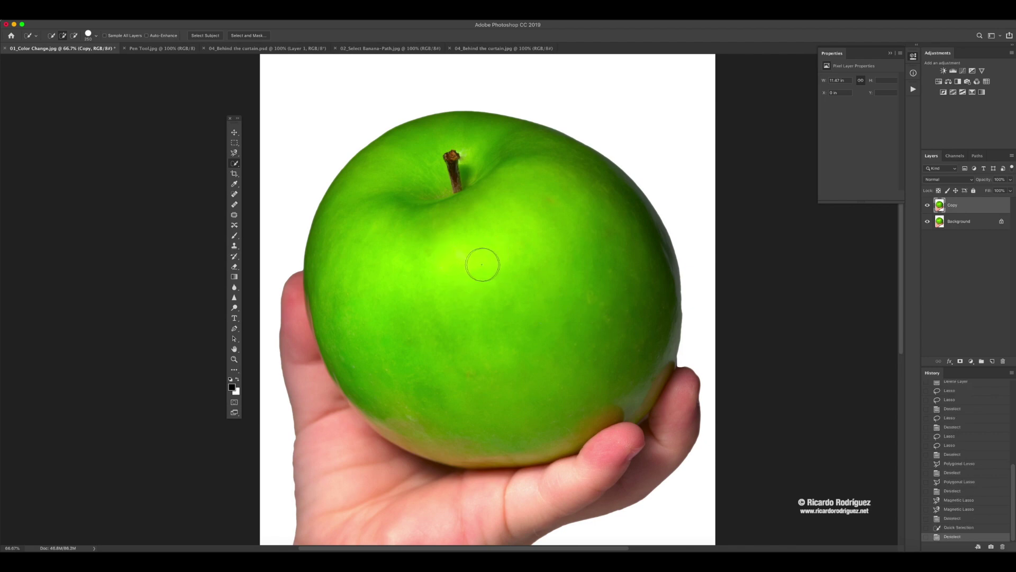
# Select the whole apple with the Quick Selection Tool and inspect the selection edge beside the left finger.
pyautogui.moveTo(479, 264)
pyautogui.mouseDown()
pyautogui.moveTo(483, 275)
pyautogui.moveTo(463, 289)
pyautogui.moveTo(414, 290)
pyautogui.moveTo(407, 306)
pyautogui.moveTo(415, 324)
pyautogui.moveTo(487, 335)
pyautogui.mouseUp()
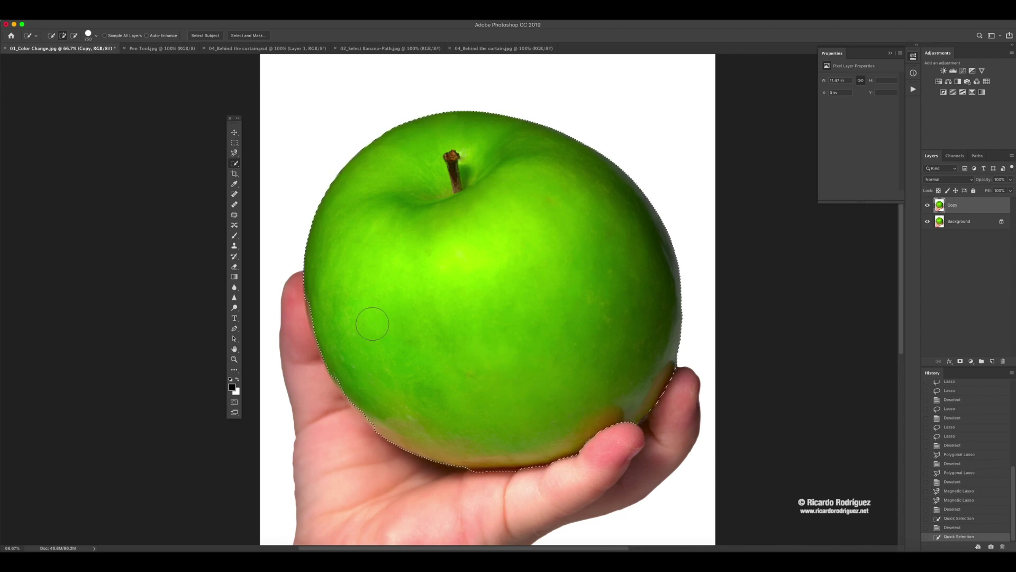
pyautogui.press('super+plus')
pyautogui.press('super+plus')
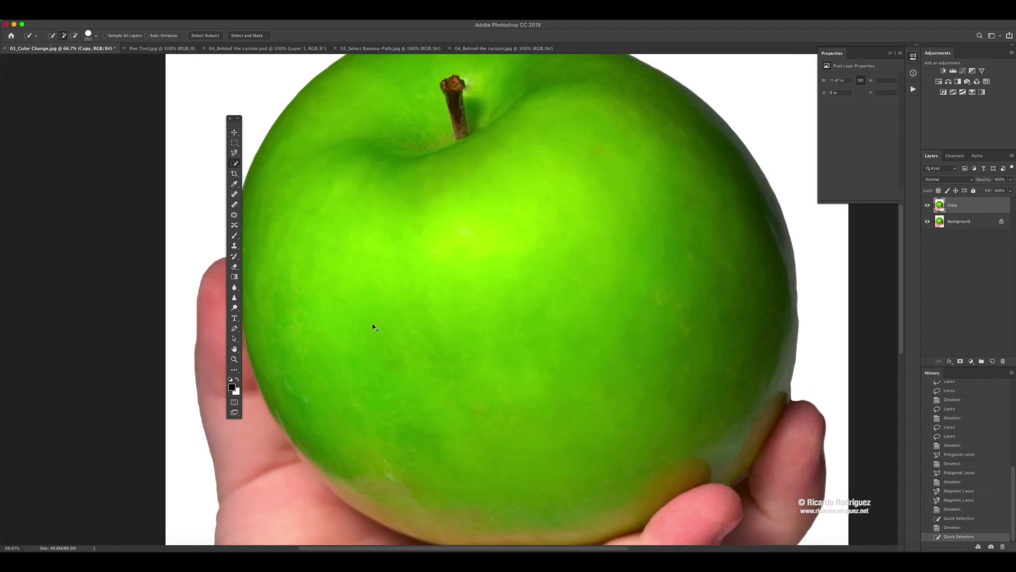
pyautogui.moveTo(373, 323); pyautogui.dragTo(712, 282)
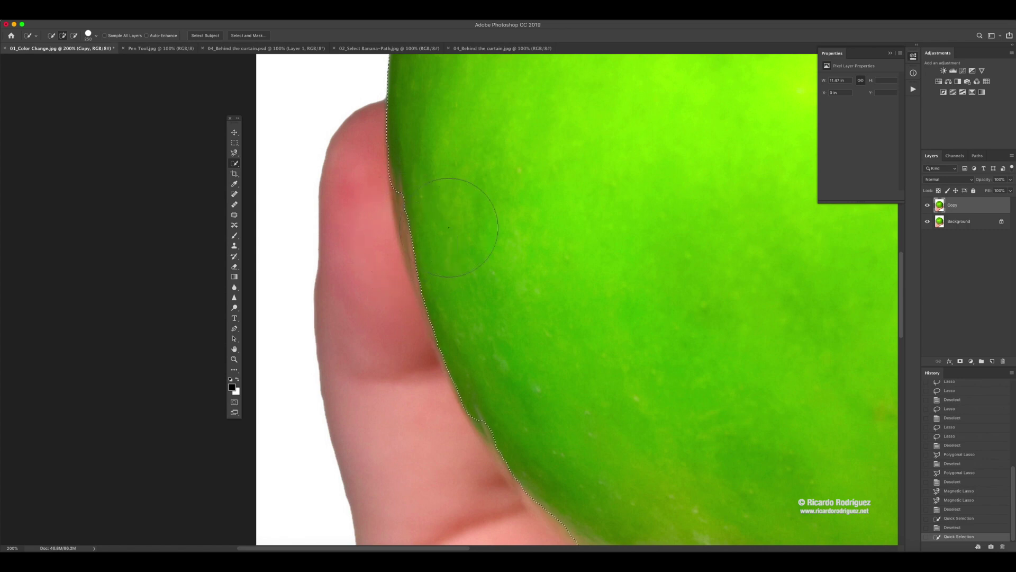
# Reduce the brush size to 50 px and add the missed strip of apple edge beside the left fingertip to the selection.
pyautogui.press('[')
pyautogui.press('[')
pyautogui.press('[')
pyautogui.press('[')
pyautogui.press('[')
pyautogui.press('[')
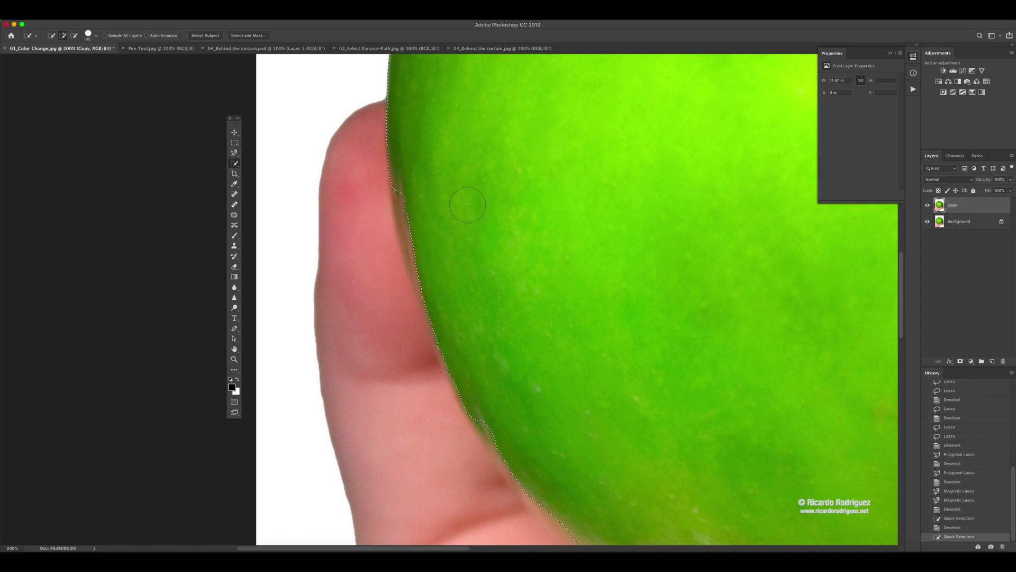
pyautogui.press('[')
pyautogui.press('[')
pyautogui.press('[')
pyautogui.press('alt')
pyautogui.moveTo(408, 214); pyautogui.dragTo(413, 234)
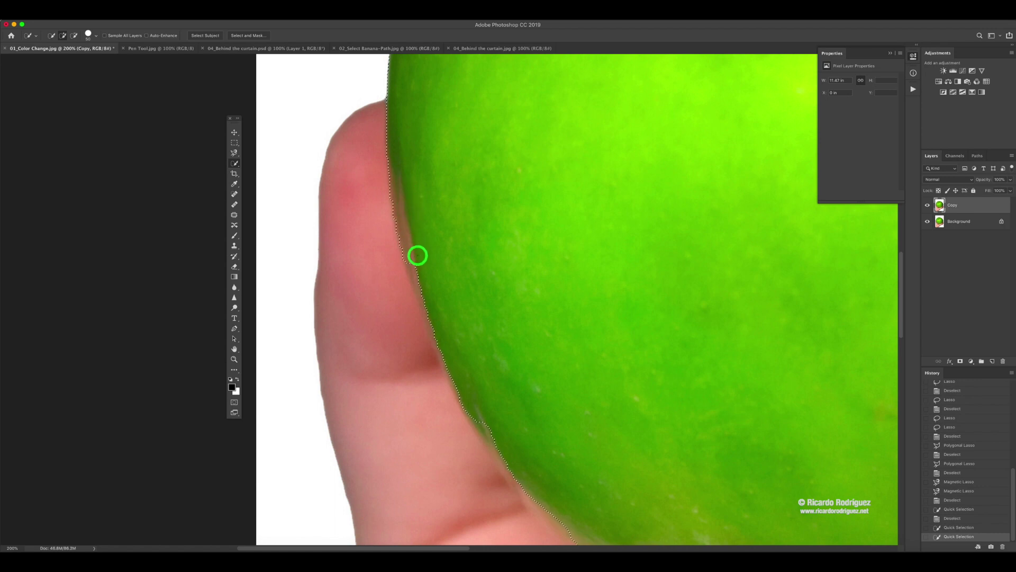
# Extend the selection down the apple's edge along the left finger and subtract the finger skin caught in it.
pyautogui.moveTo(418, 256); pyautogui.dragTo(421, 259)
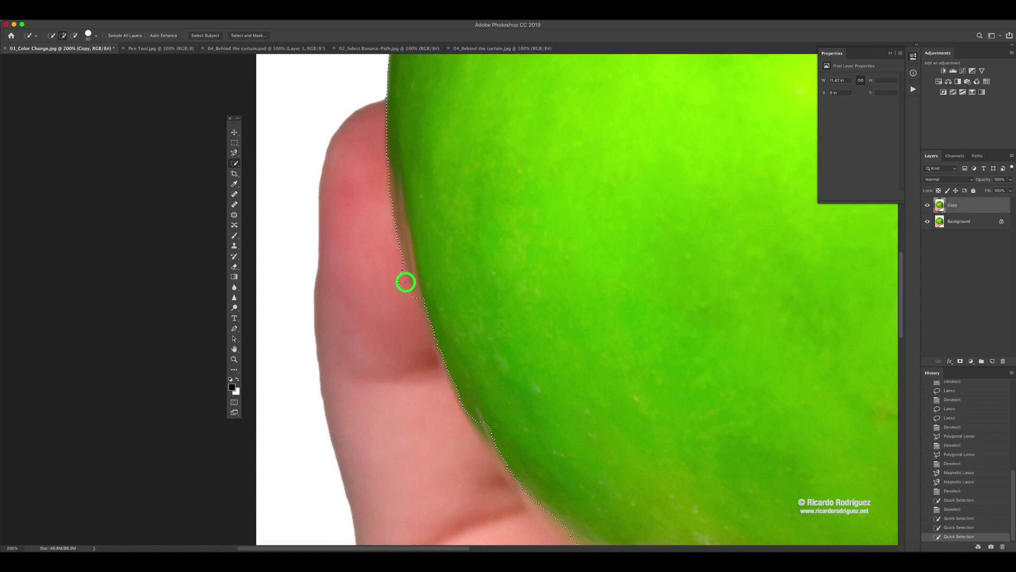
pyautogui.click(401, 286)
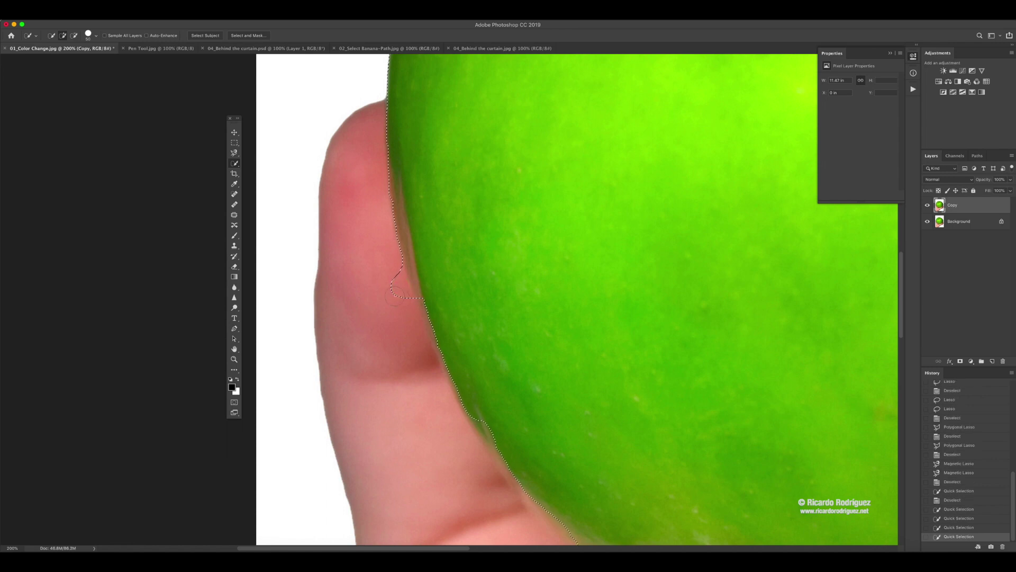
pyautogui.press('alt')
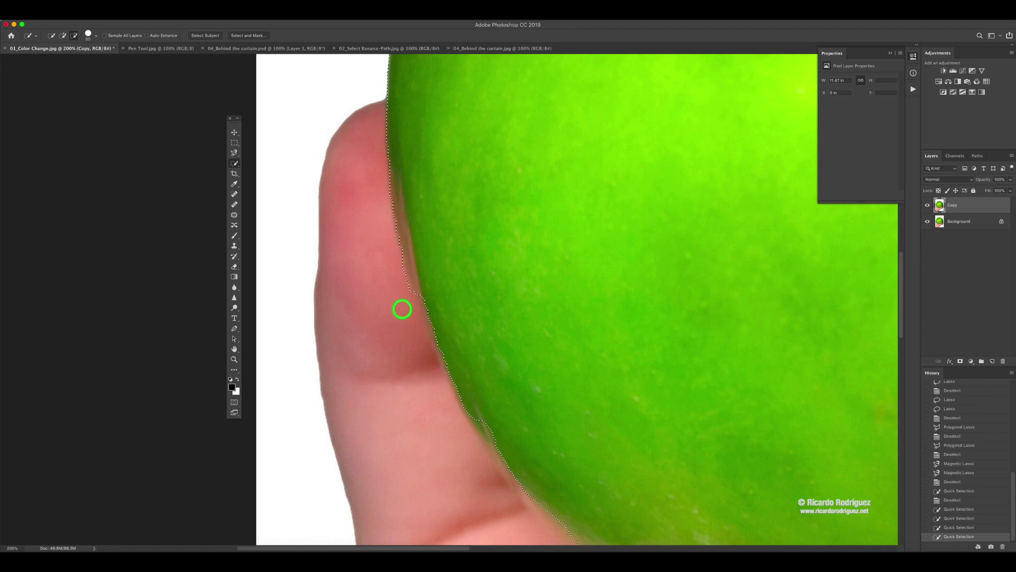
pyautogui.moveTo(402, 309)
pyautogui.mouseDown()
pyautogui.moveTo(429, 294)
pyautogui.moveTo(426, 286)
pyautogui.moveTo(444, 357)
pyautogui.mouseUp()
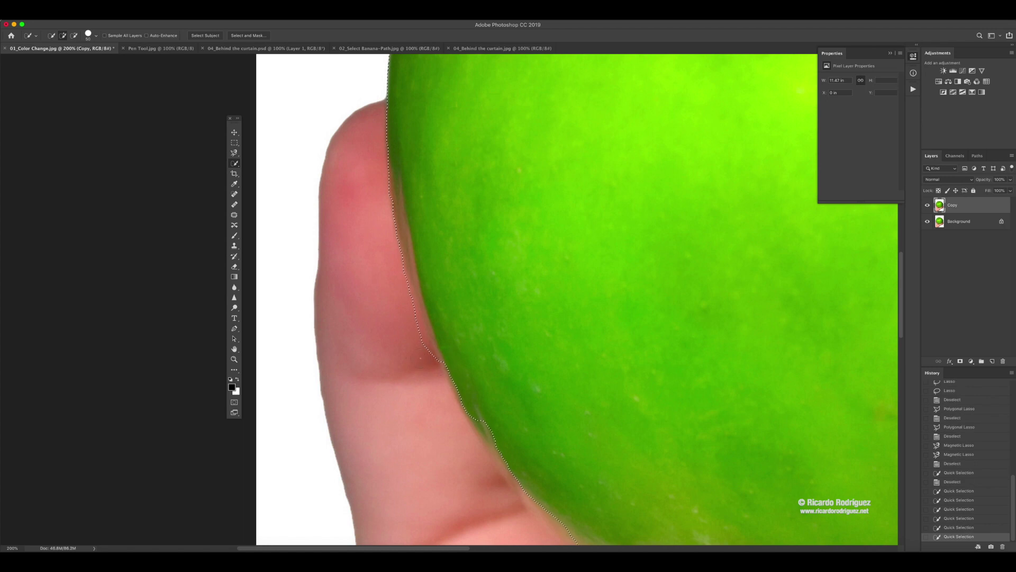
pyautogui.keyDown('alt'); pyautogui.click(417, 343); pyautogui.keyUp('alt')
# Refine the selection along the apple's lower-left edge where it meets the base of the finger and the palm.
pyautogui.press('space')
pyautogui.moveTo(510, 395); pyautogui.dragTo(498, 279)
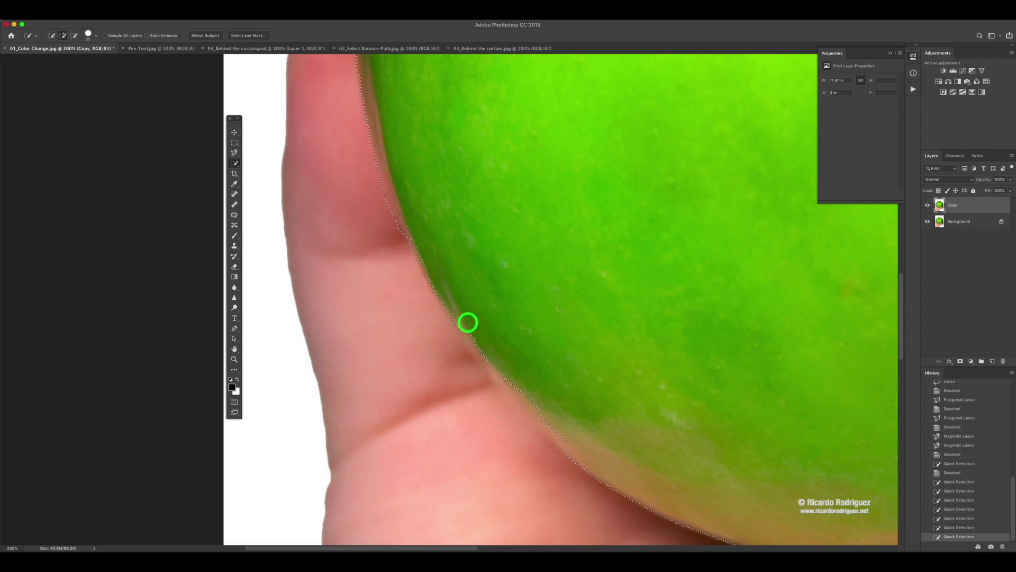
pyautogui.click(478, 335)
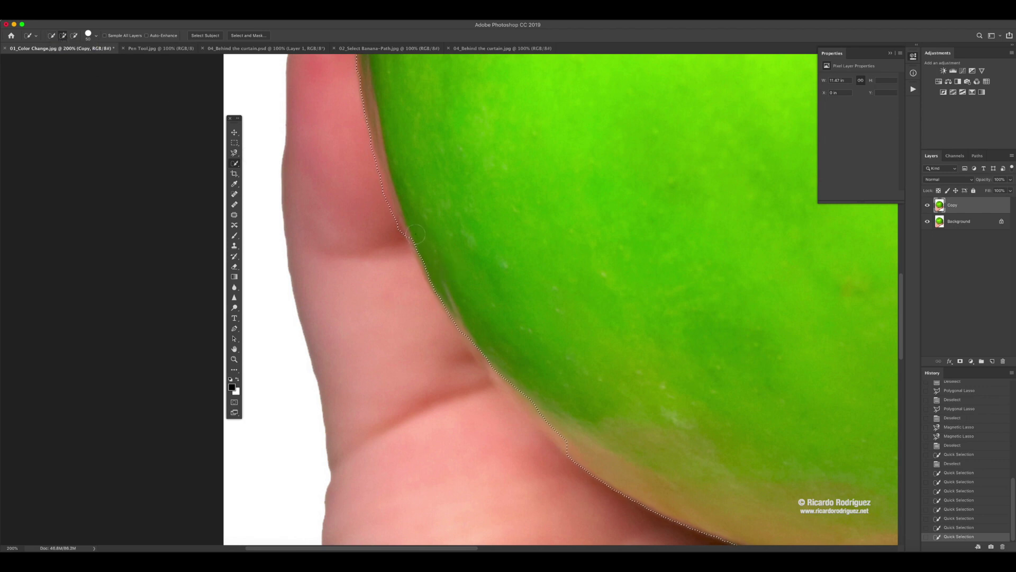
pyautogui.click(513, 379)
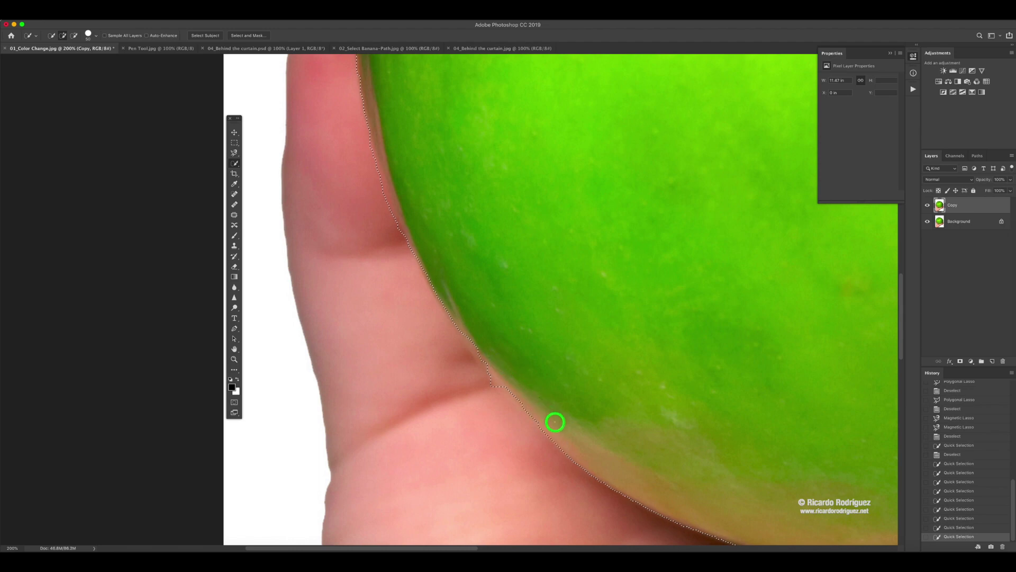
pyautogui.click(510, 397)
# Clean up the selection along the apple's bottom edge against the palm and the right-hand fingers.
pyautogui.moveTo(660, 437); pyautogui.dragTo(357, 297)
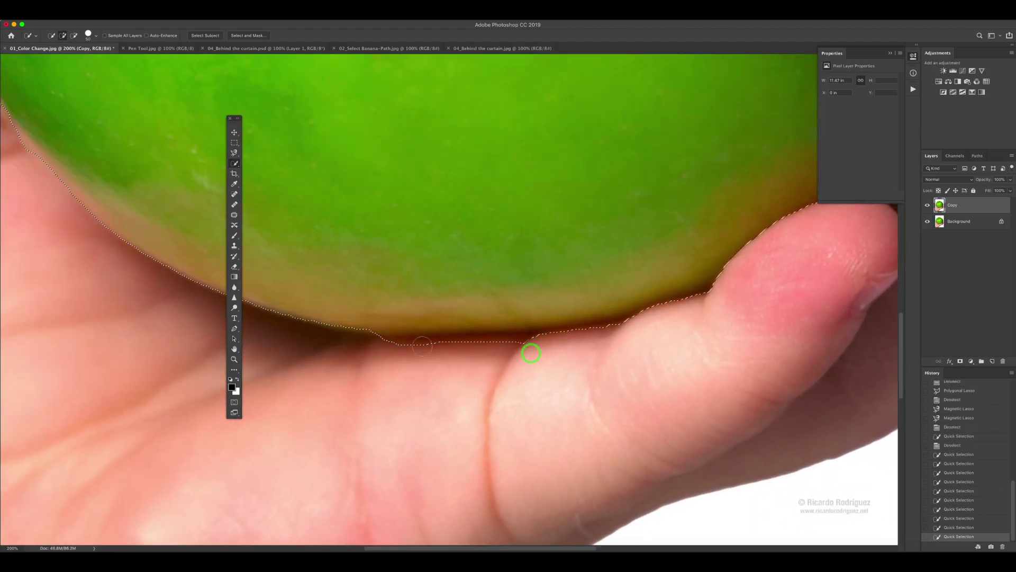
pyautogui.moveTo(408, 348)
pyautogui.mouseDown()
pyautogui.moveTo(377, 348)
pyautogui.moveTo(578, 341)
pyautogui.moveTo(614, 364)
pyautogui.moveTo(391, 449)
pyautogui.mouseUp()
pyautogui.moveTo(555, 333); pyautogui.dragTo(533, 412)
pyautogui.moveTo(660, 272)
pyautogui.mouseDown()
pyautogui.moveTo(651, 270)
pyautogui.moveTo(604, 356)
pyautogui.moveTo(640, 298)
pyautogui.mouseUp()
pyautogui.scroll(-4, 635, 420)
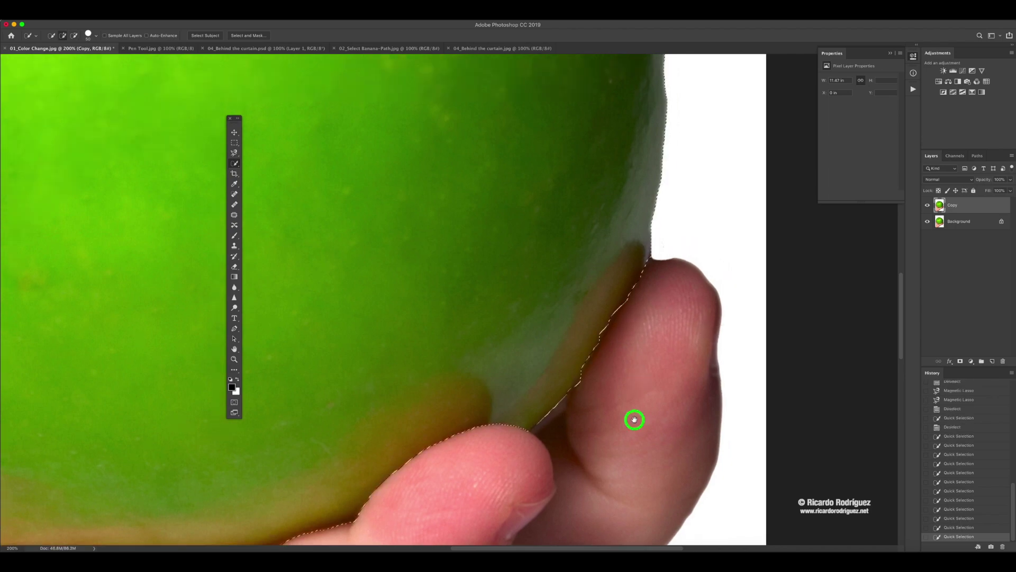
pyautogui.scroll(-2, 589, 314)
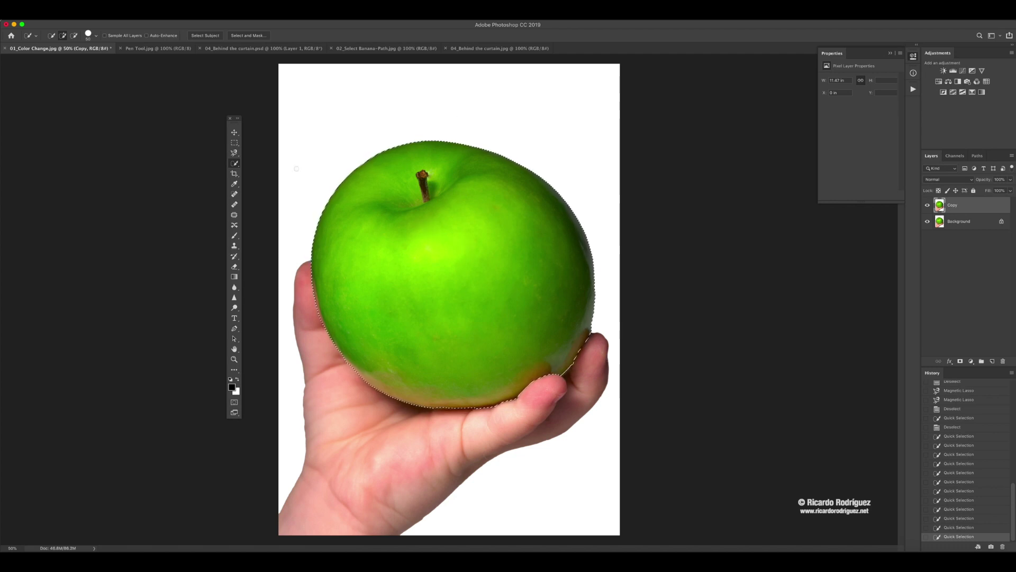
# Deselect the apple and select the bright green area in its upper middle with the Magic Wand Tool.
pyautogui.click(233, 165)
pyautogui.moveTo(233, 169); pyautogui.dragTo(264, 170)
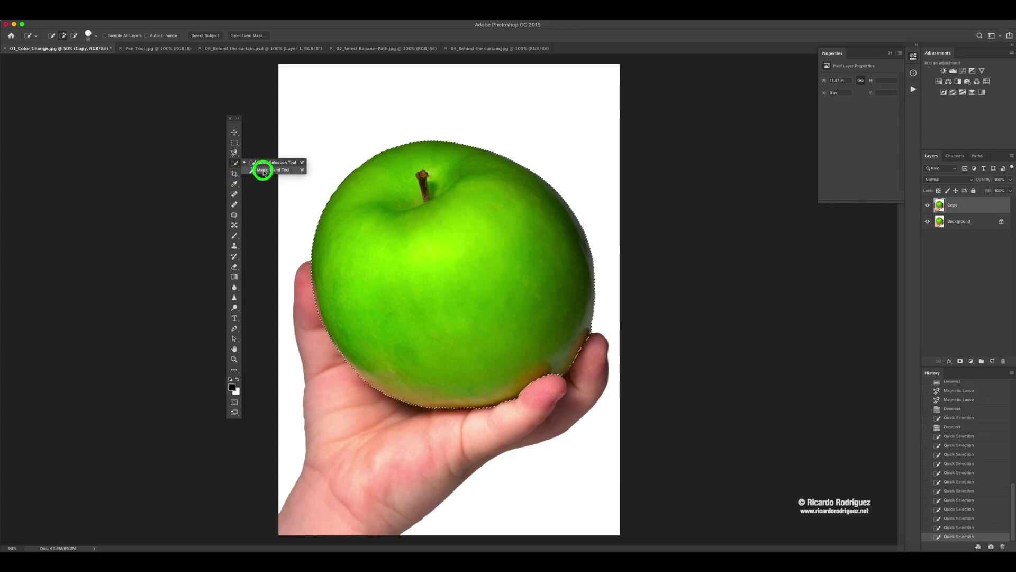
pyautogui.click(263, 170)
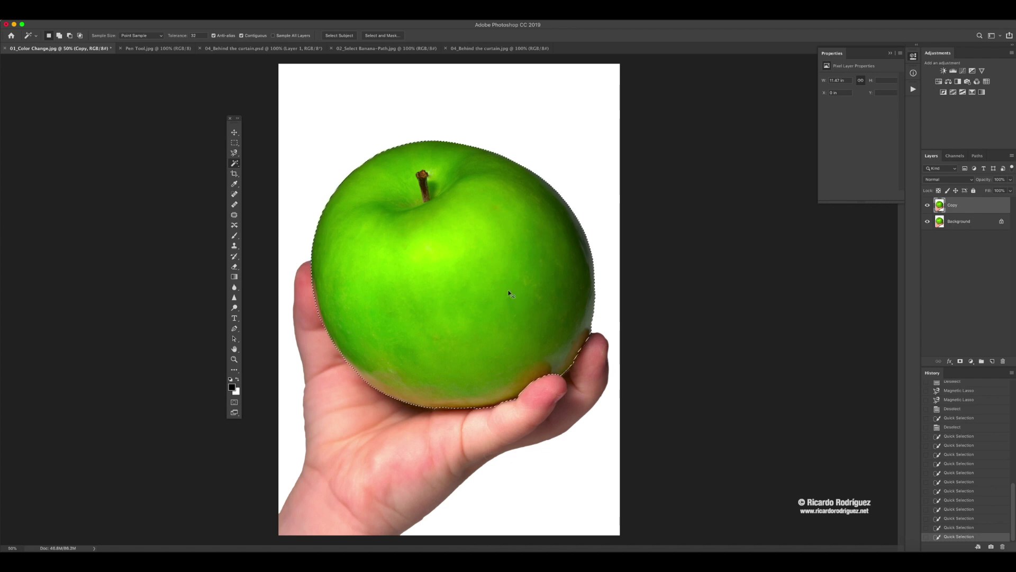
pyautogui.press('super+d')
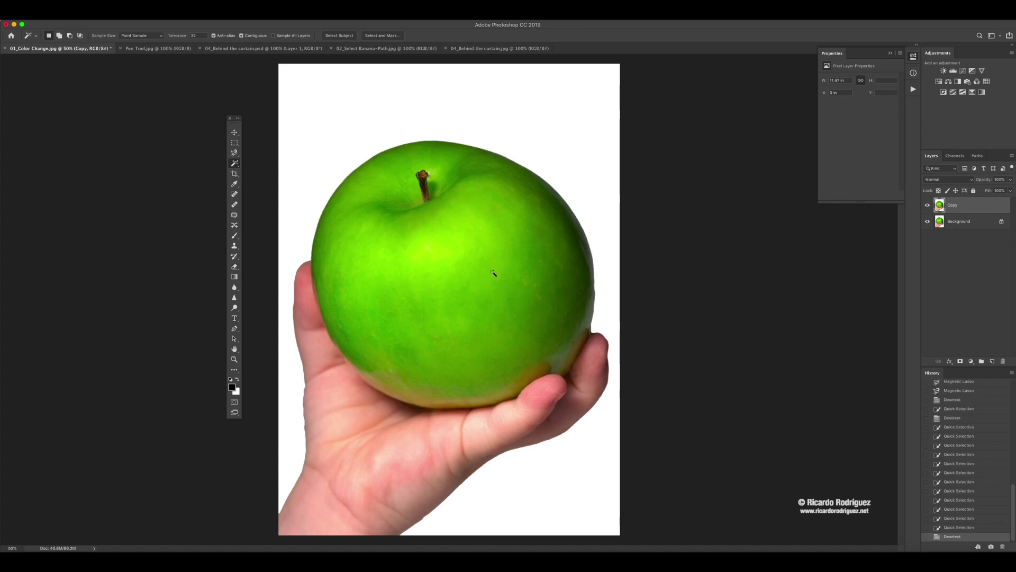
pyautogui.click(444, 263)
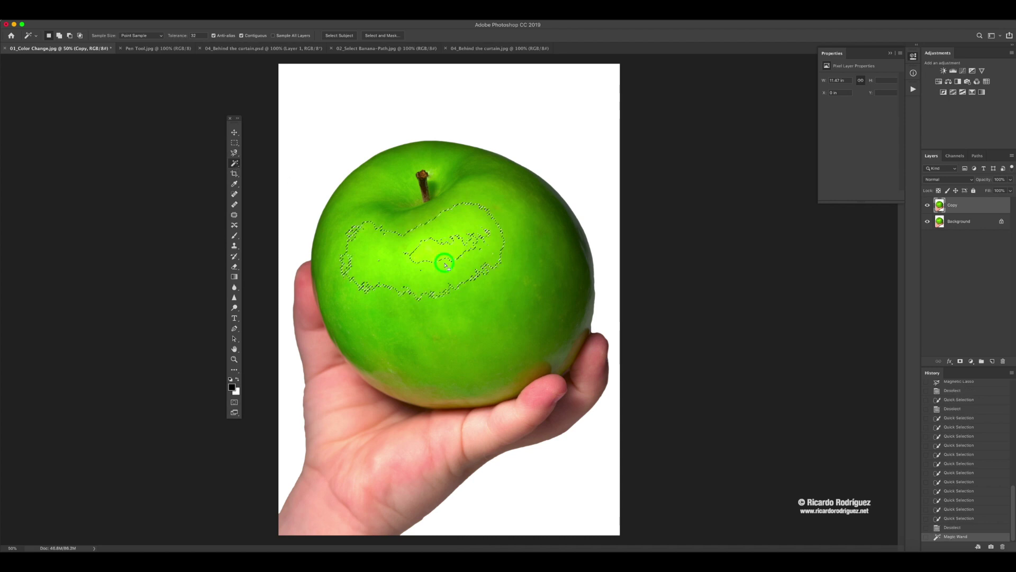
# Add the surrounding green areas down to the apple's bottom edge to the Magic Wand selection and deselect everything.
pyautogui.click(490, 273)
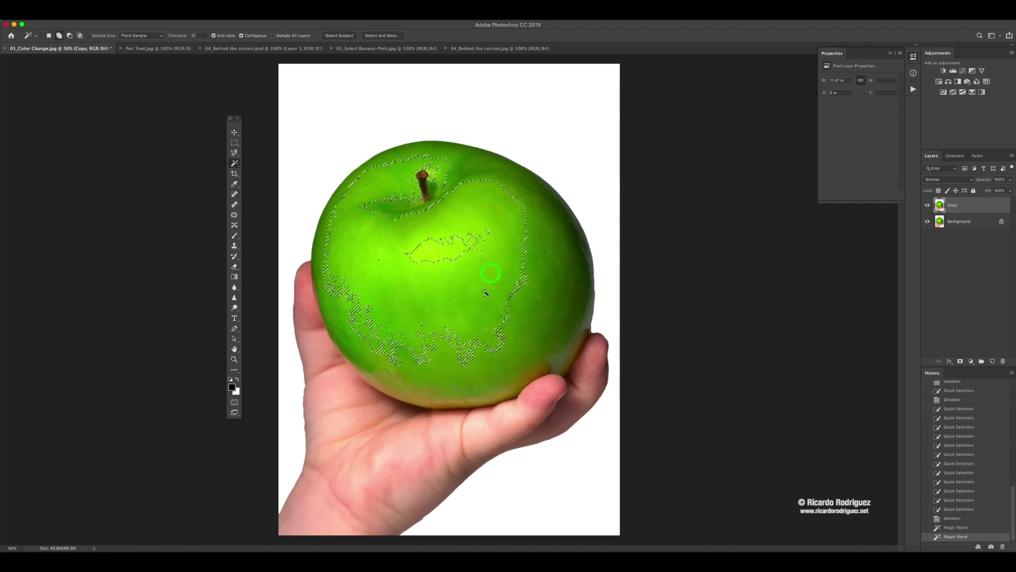
pyautogui.click(454, 259)
pyautogui.click(433, 253)
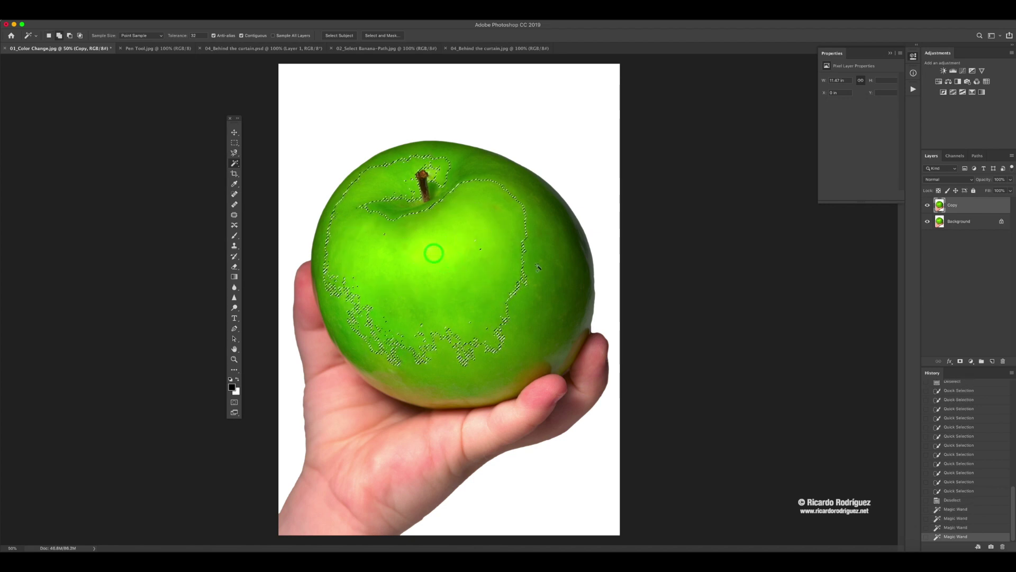
pyautogui.click(542, 263)
pyautogui.click(567, 287)
pyautogui.click(528, 286)
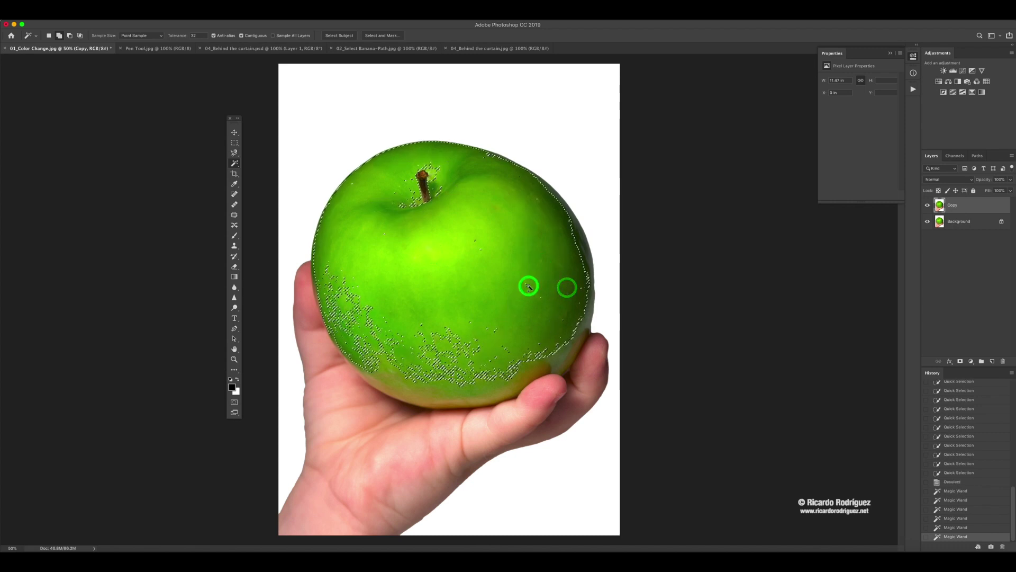
pyautogui.click(445, 358)
pyautogui.click(430, 376)
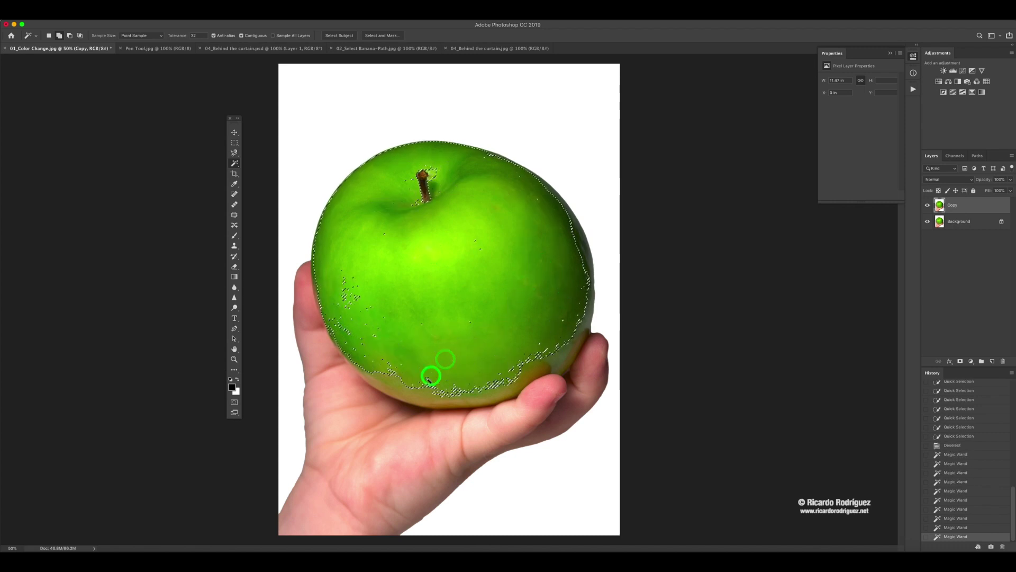
pyautogui.click(420, 392)
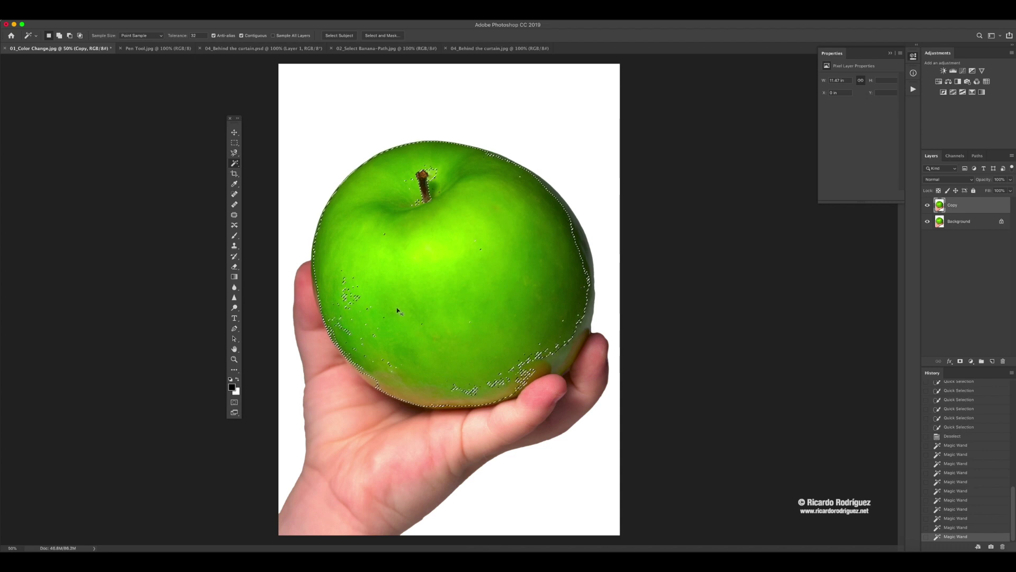
pyautogui.press('super+d')
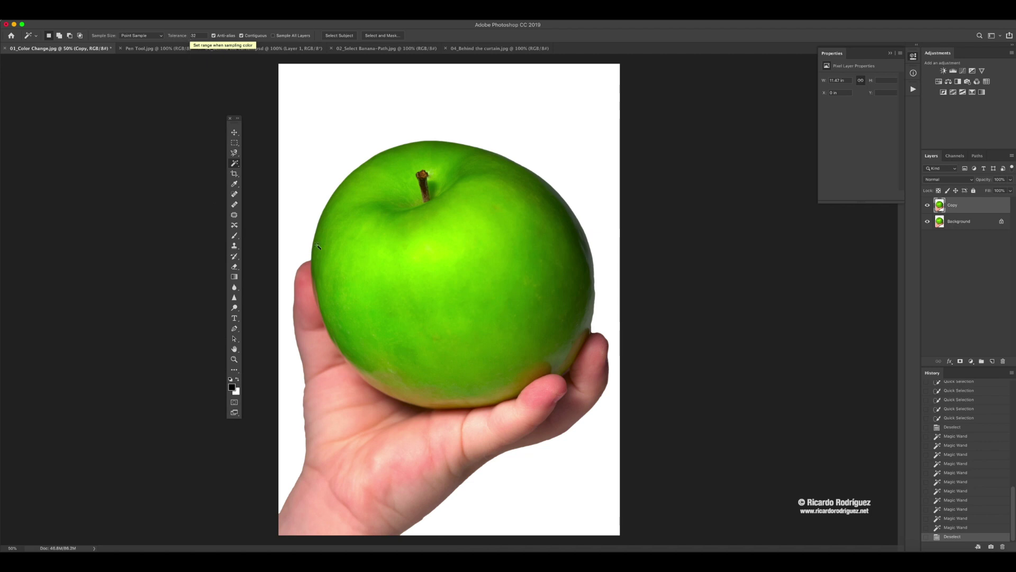
# Sample the middle of the apple with the Magic Wand, deselect it, and sample it again with the tolerance set to 60.
pyautogui.click(454, 275)
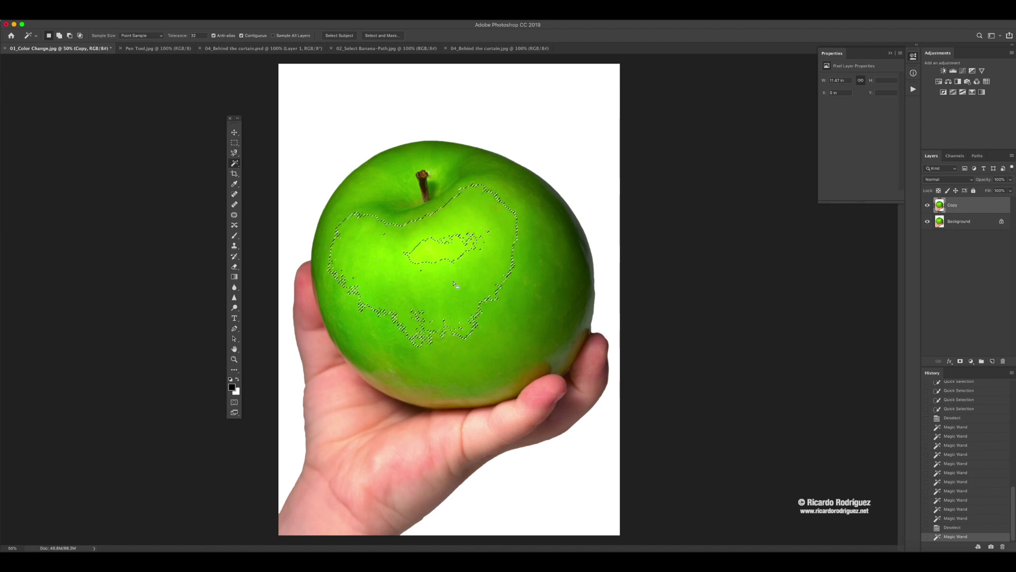
pyautogui.press('super+d')
pyautogui.moveTo(204, 35); pyautogui.dragTo(181, 37)
pyautogui.write('60')
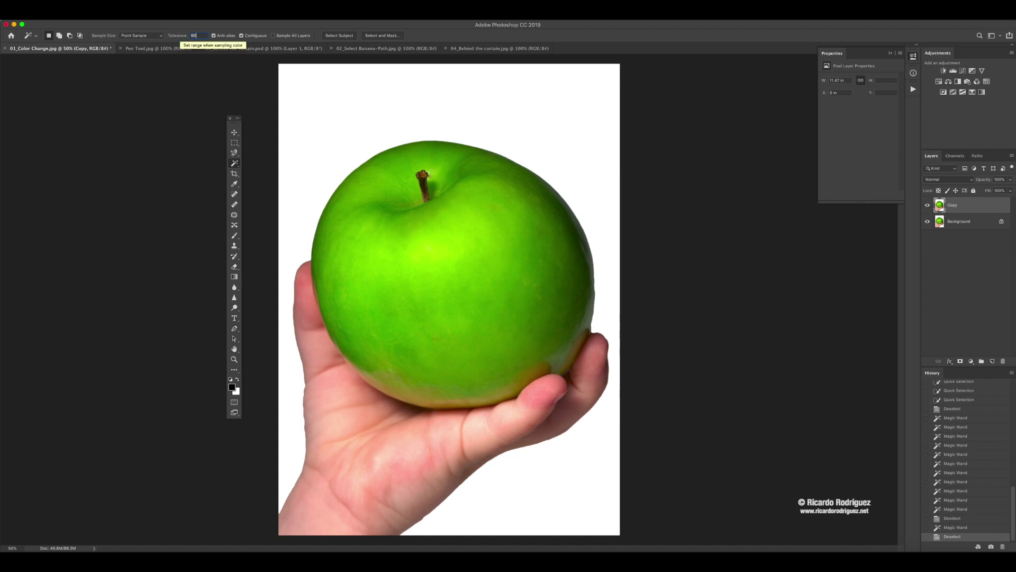
pyautogui.click(224, 32)
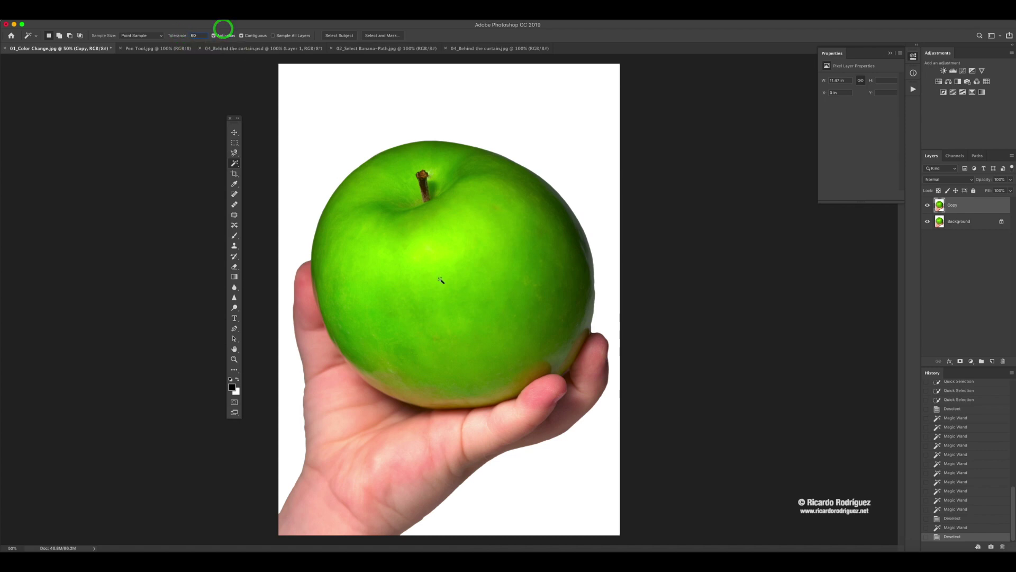
pyautogui.click(453, 299)
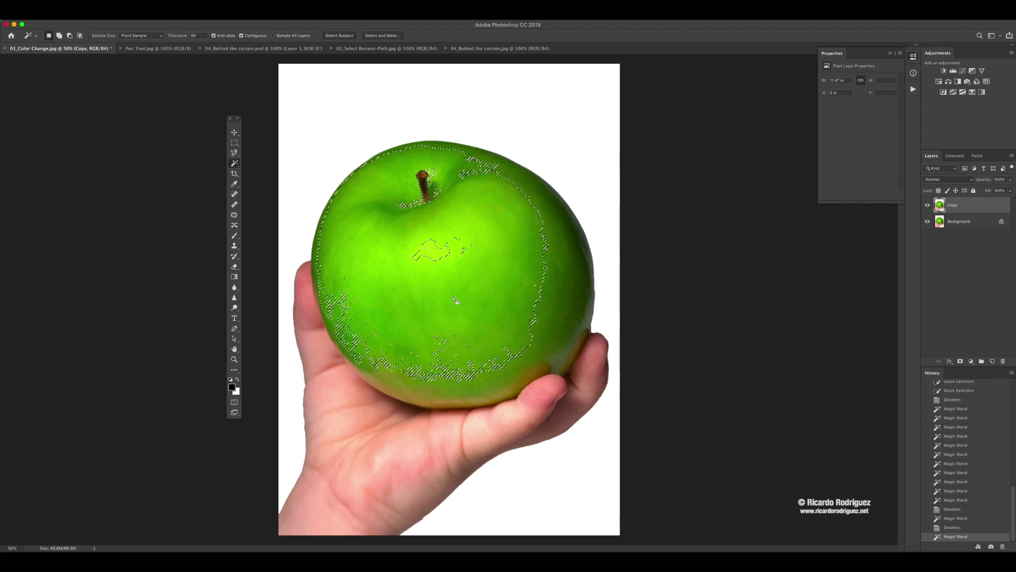
# Clear the selection and reselect the apple from its middle with the Magic Wand tolerance set to 80.
pyautogui.press('super+d')
pyautogui.click(197, 36)
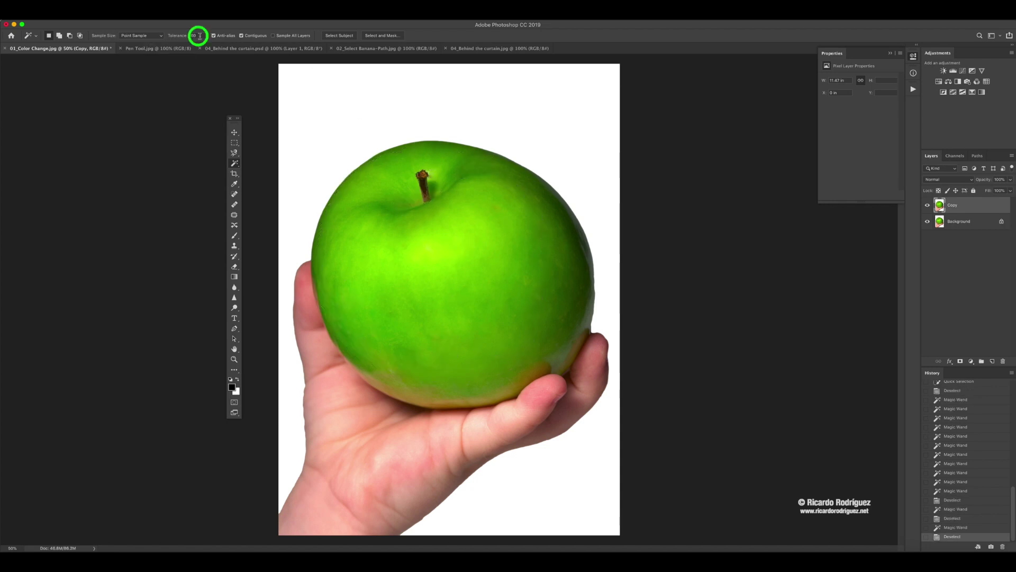
pyautogui.write('80')
pyautogui.click(462, 293)
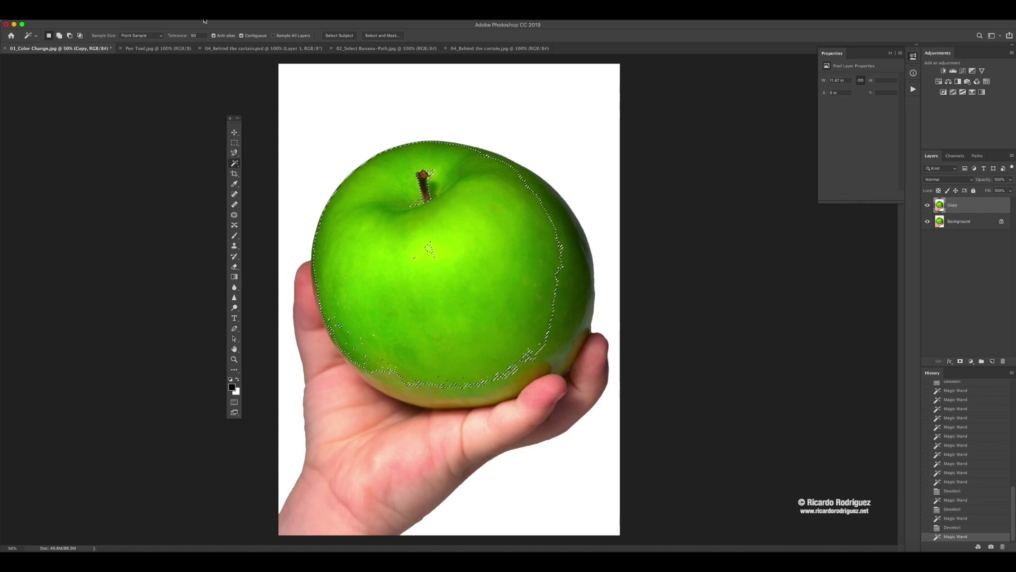
# Replace the apple selection with a new Magic Wand selection at a tolerance of 90.
pyautogui.click(194, 35)
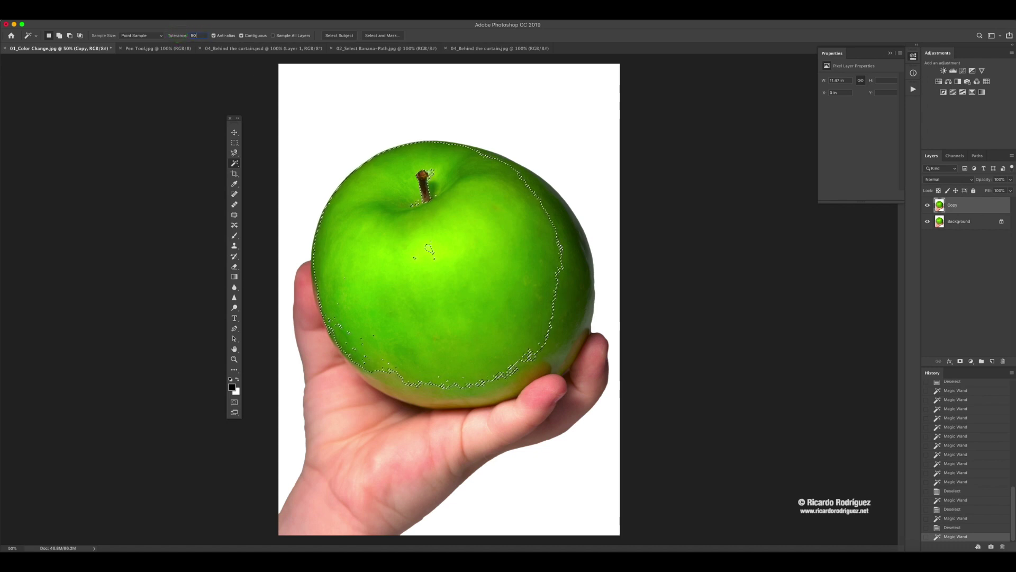
pyautogui.hotkey('ctrl', 'd')
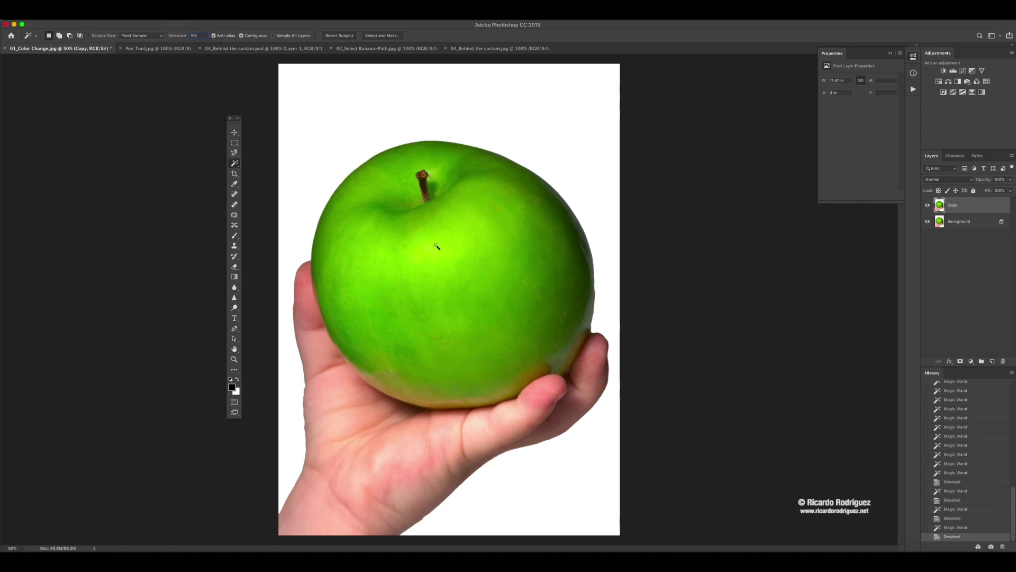
pyautogui.click(465, 277)
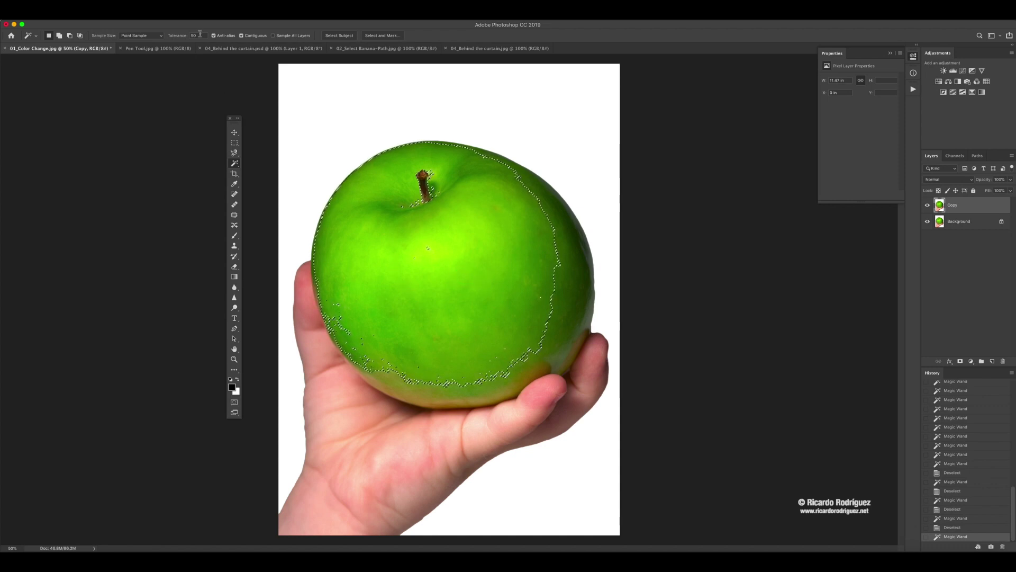
# Raise the Magic Wand tolerance to 100, reselect the apple from its middle, and deselect it.
pyautogui.moveTo(177, 33); pyautogui.dragTo(182, 33)
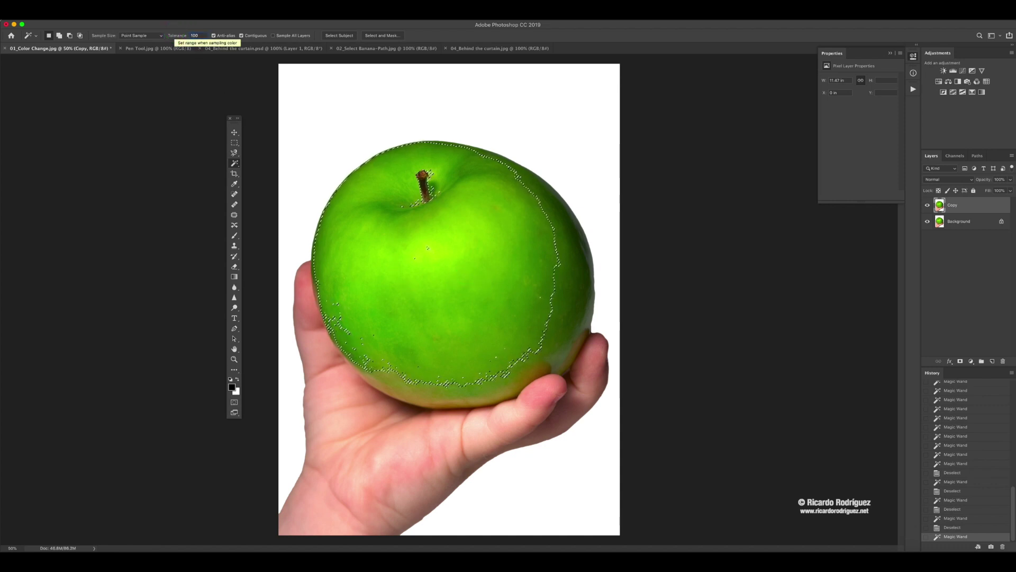
pyautogui.hotkey('ctrl', 'd')
pyautogui.click(469, 270)
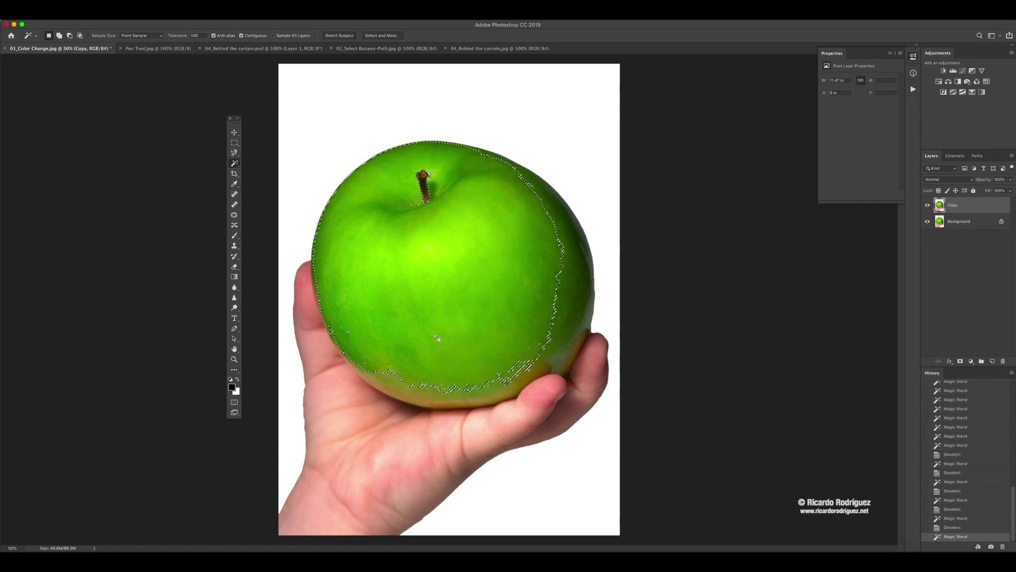
pyautogui.press('super+d')
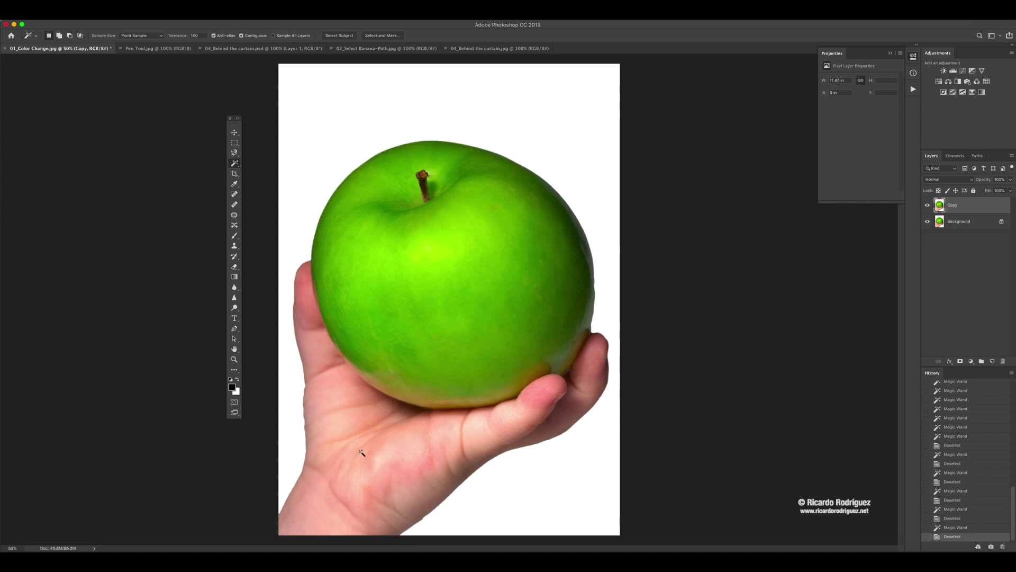
# Select from the wrist with the Magic Wand, then reselect the hand's skin with the tolerance set to 32.
pyautogui.click(322, 500)
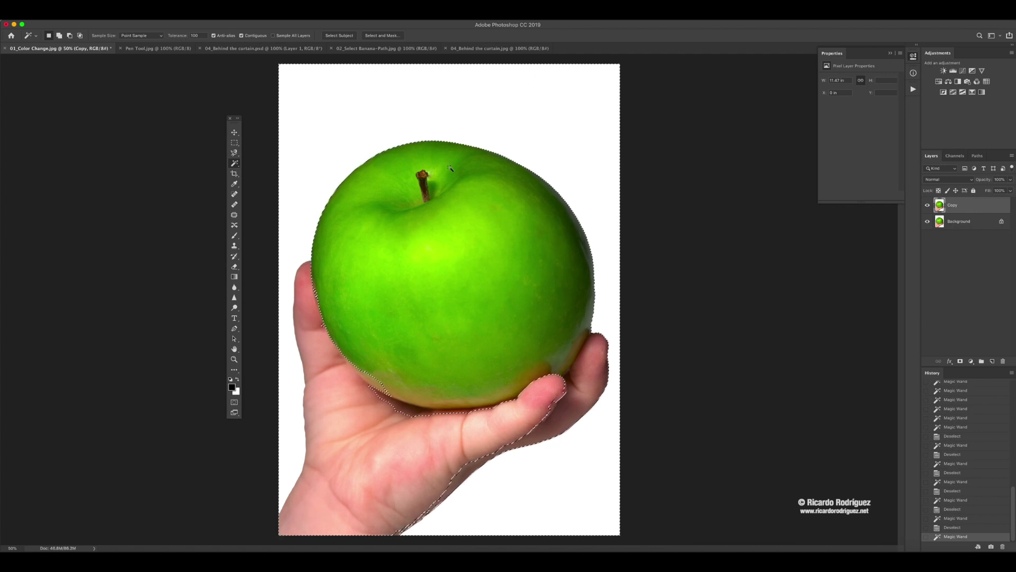
pyautogui.click(198, 36)
pyautogui.write('32')
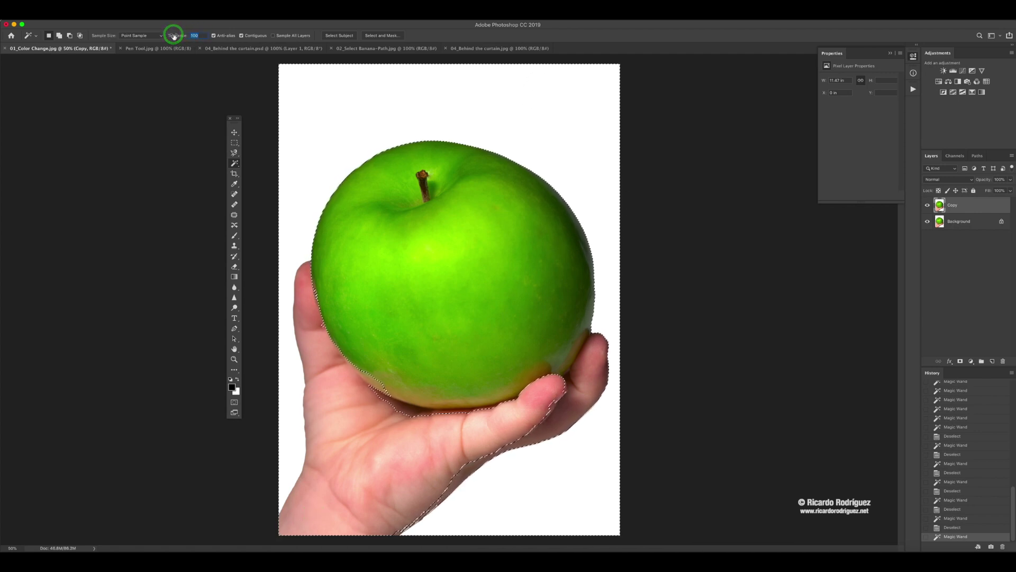
pyautogui.click(434, 33)
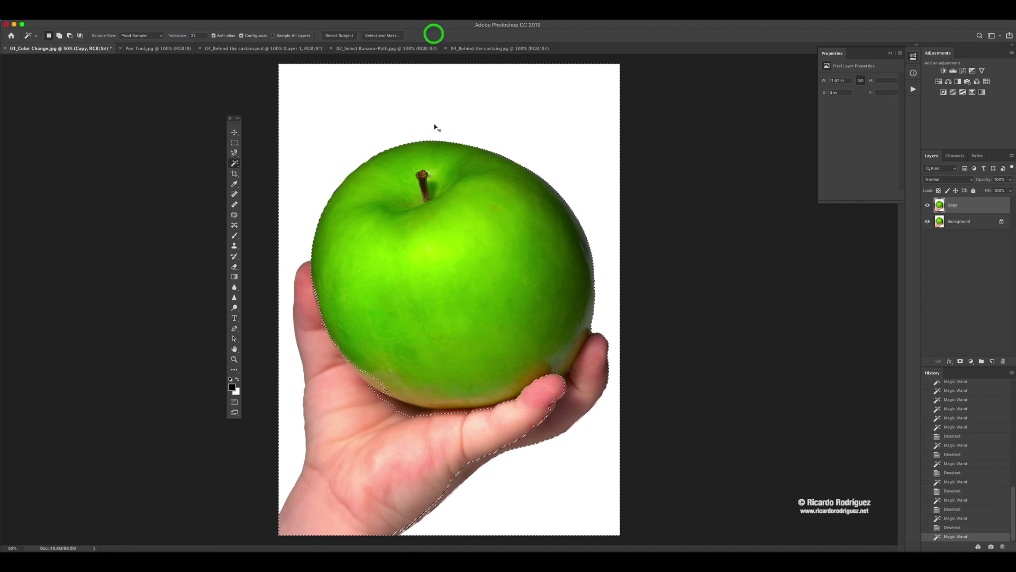
pyautogui.press('super+d')
pyautogui.click(315, 513)
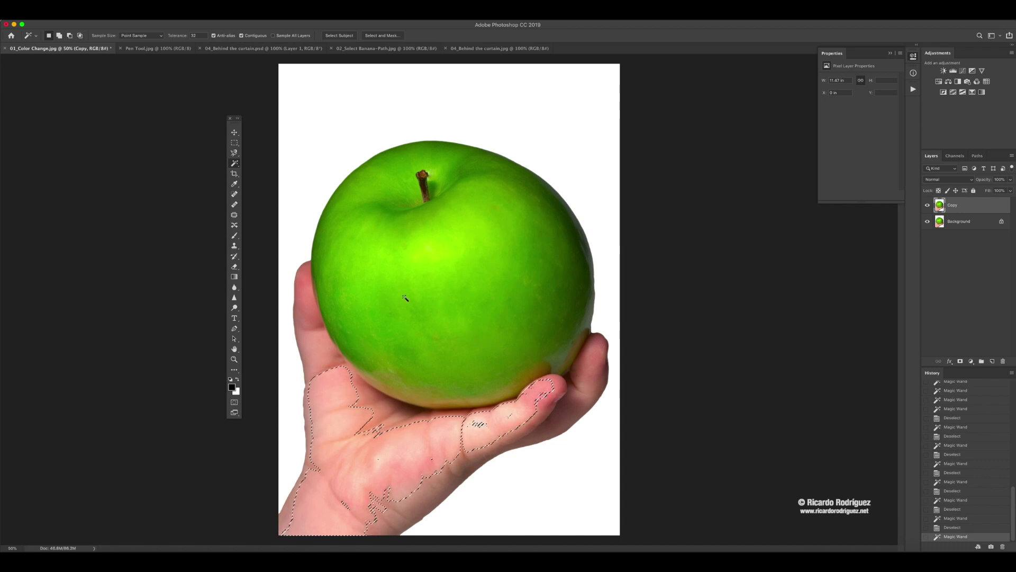
# Deselect the hand and select the whole apple with the Quick Selection Tool.
pyautogui.click(233, 163)
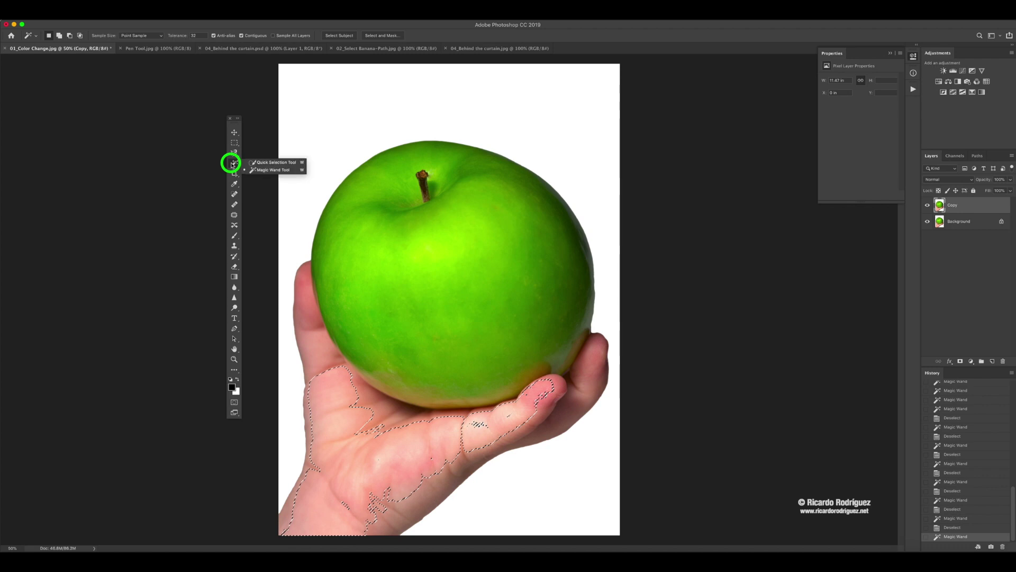
pyautogui.moveTo(233, 164); pyautogui.dragTo(261, 168)
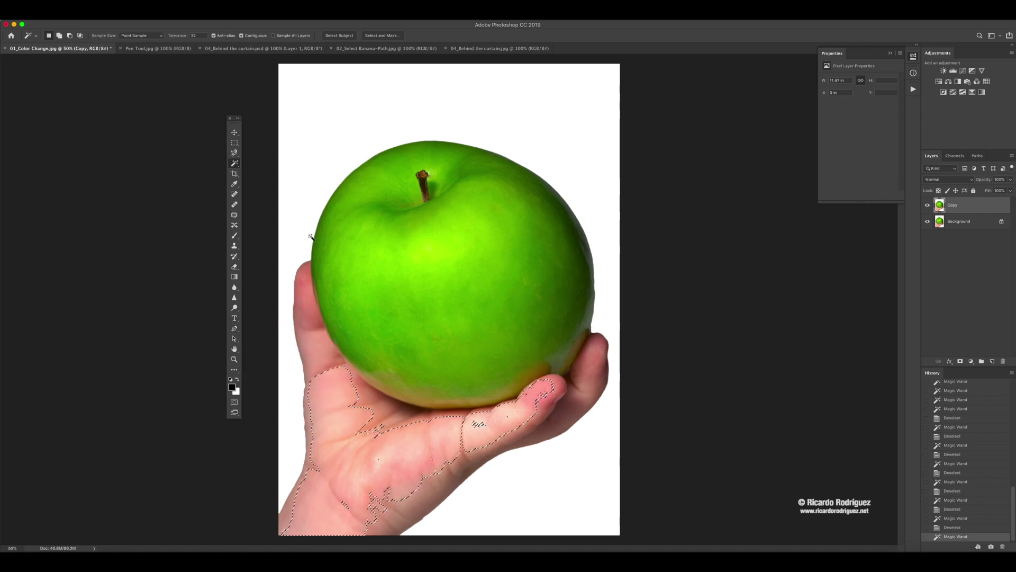
pyautogui.press('super+d')
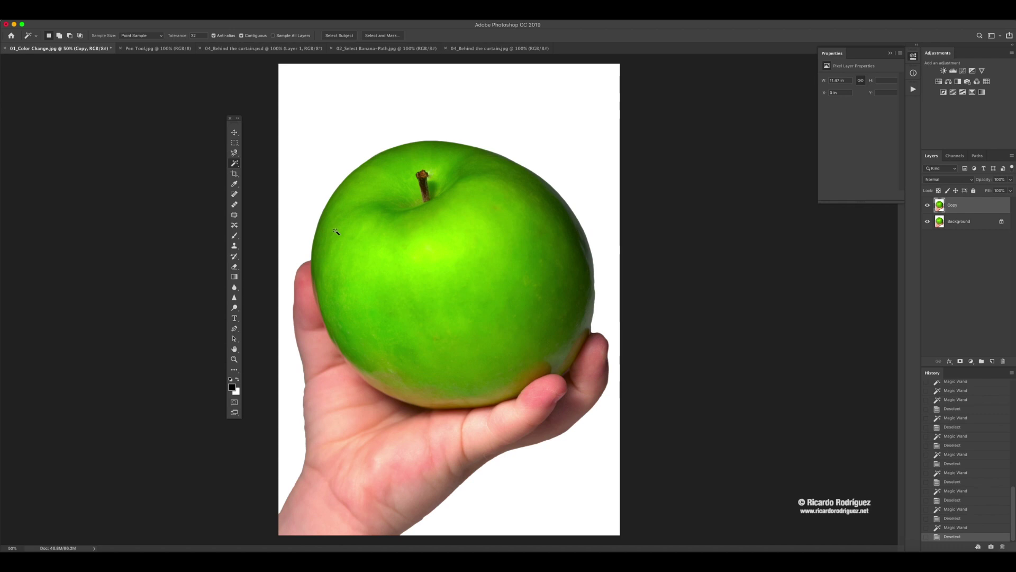
pyautogui.moveTo(233, 163); pyautogui.dragTo(265, 165)
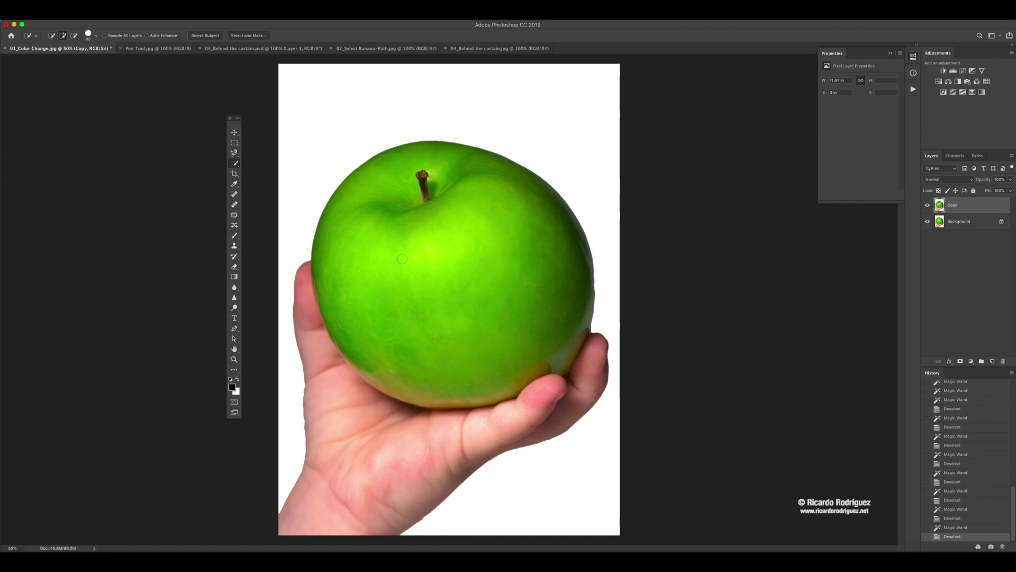
pyautogui.moveTo(424, 264)
pyautogui.mouseDown()
pyautogui.moveTo(440, 263)
pyautogui.moveTo(389, 270)
pyautogui.moveTo(365, 230)
pyautogui.mouseUp()
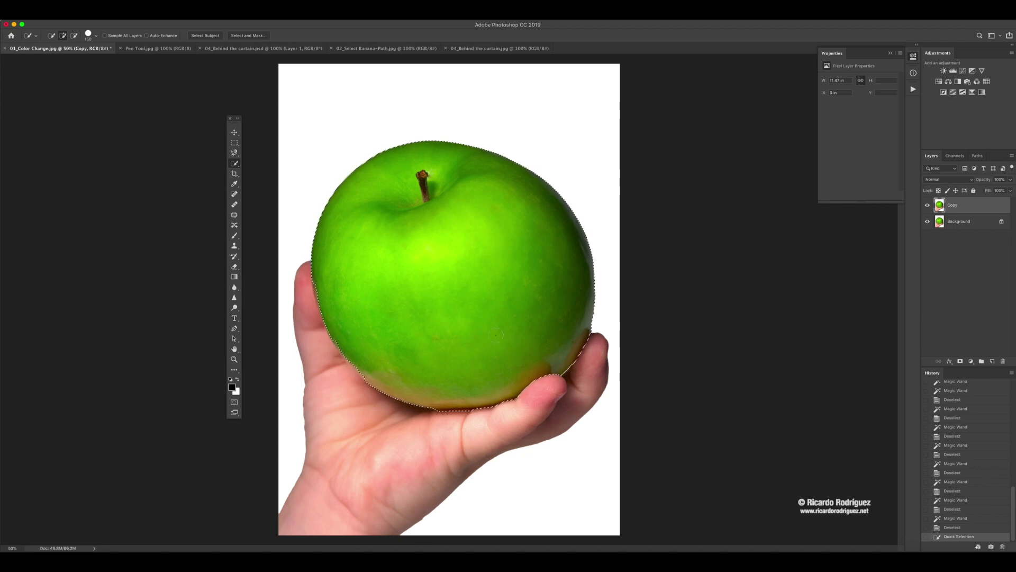
# Add a Hue/Saturation adjustment layer for the selected apple, shift its hue to purple, and slightly raise its saturation and lightness.
pyautogui.click(938, 82)
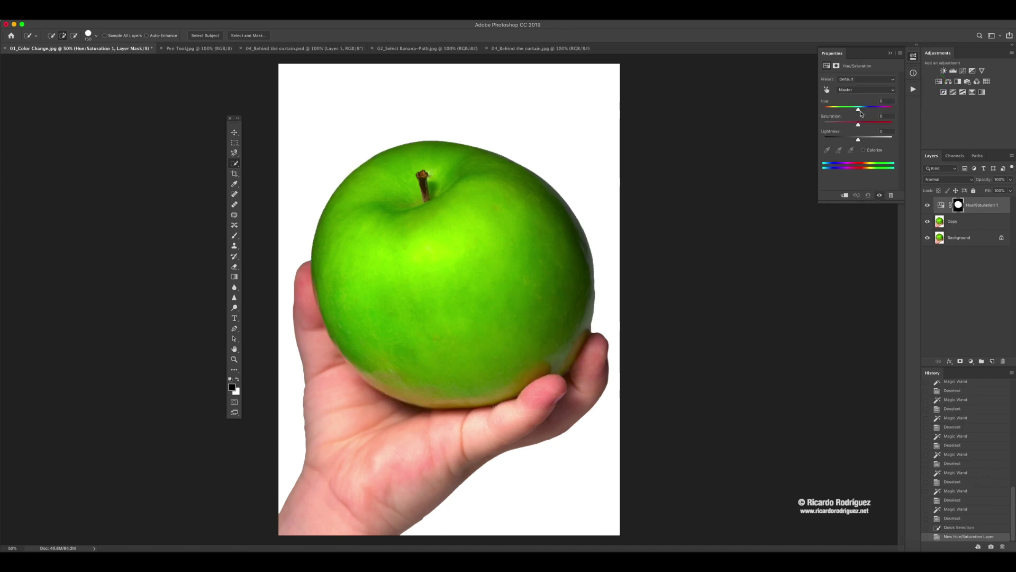
pyautogui.moveTo(858, 109)
pyautogui.mouseDown()
pyautogui.moveTo(830, 110)
pyautogui.moveTo(862, 122)
pyautogui.moveTo(860, 140)
pyautogui.mouseUp()
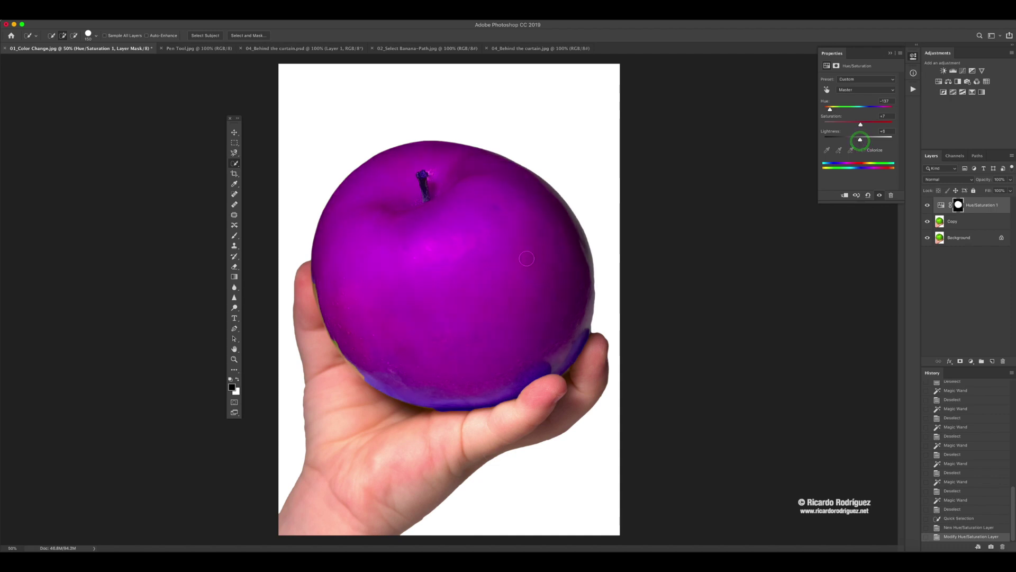